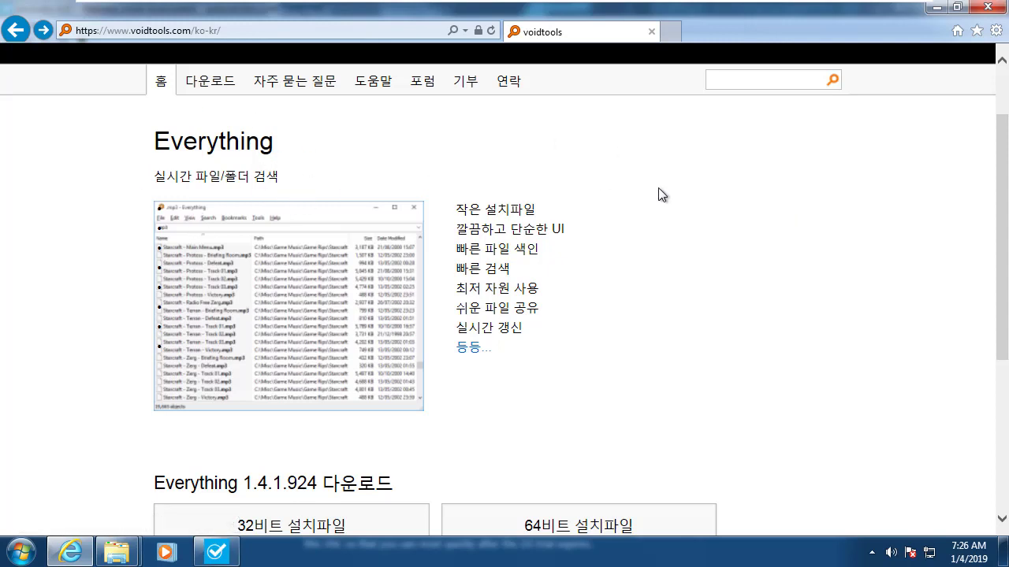
Scroll the voidtools page to the Everything 1.4.1.924 32-bit and 64-bit download buttons.
scroll(653, 191, "down", 2)
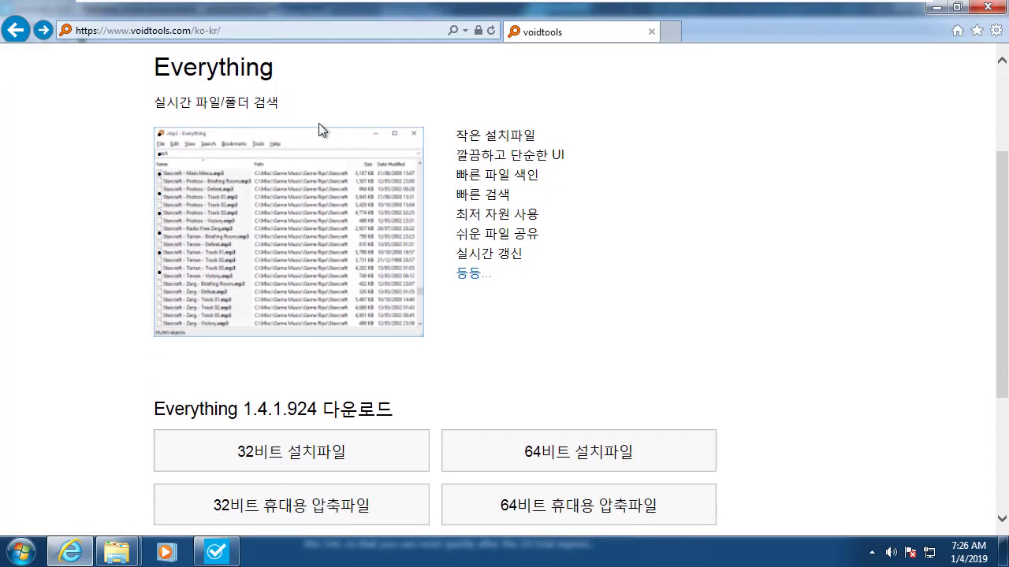
scroll(318, 126, "up", 2)
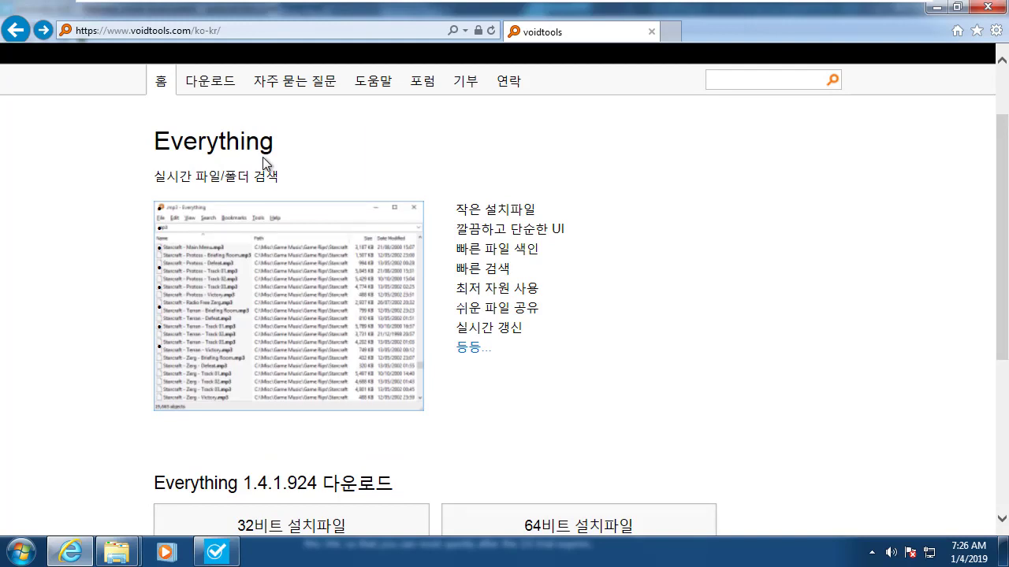
scroll(262, 157, "down", 2)
scroll(263, 156, "up", 2)
scroll(472, 296, "down", 4)
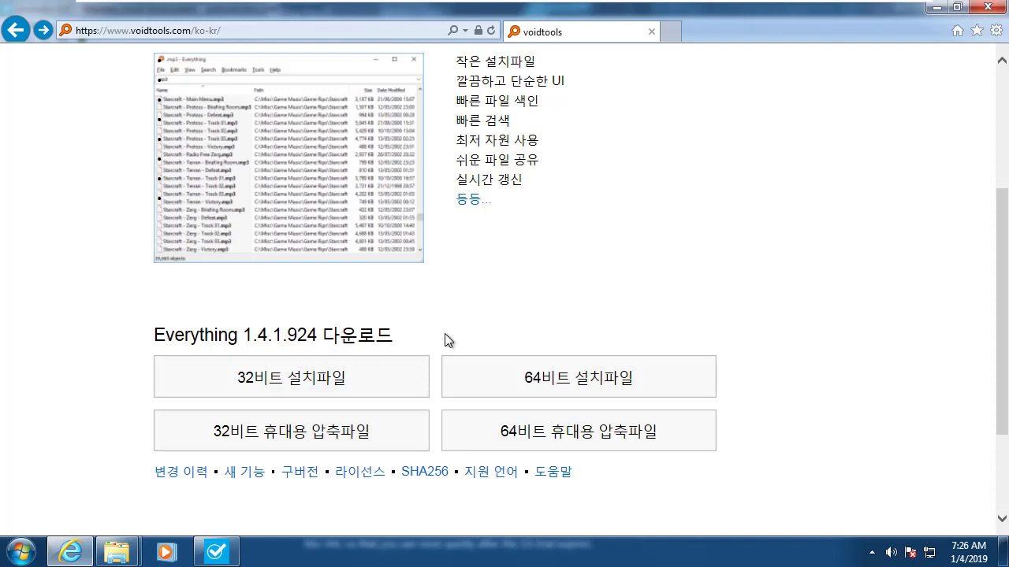
Download and run the 32-bit Everything 1.4.1.924 installer, retrying the failed download.
left_click(302, 386)
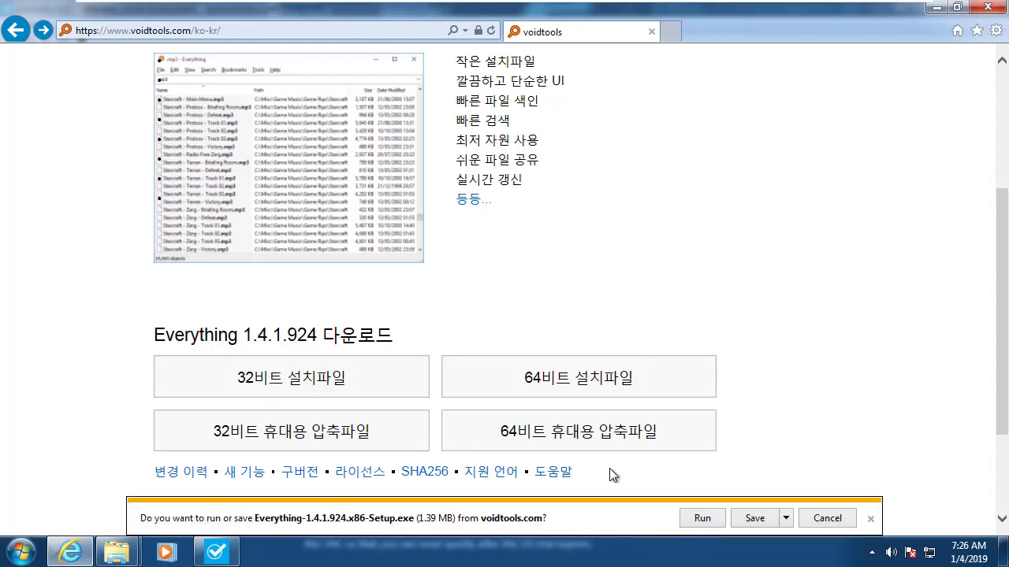
left_click(704, 518)
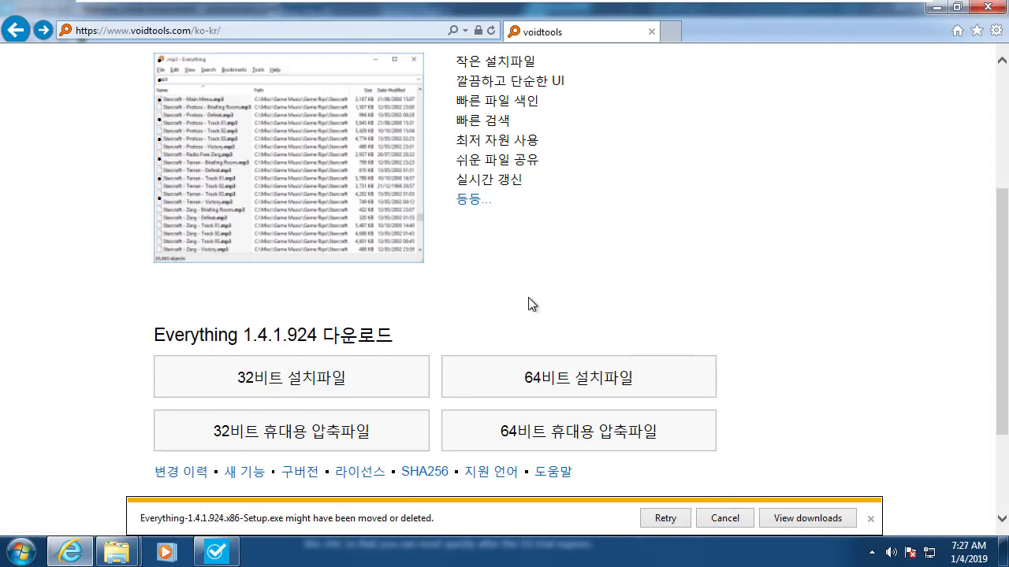
left_click(677, 516)
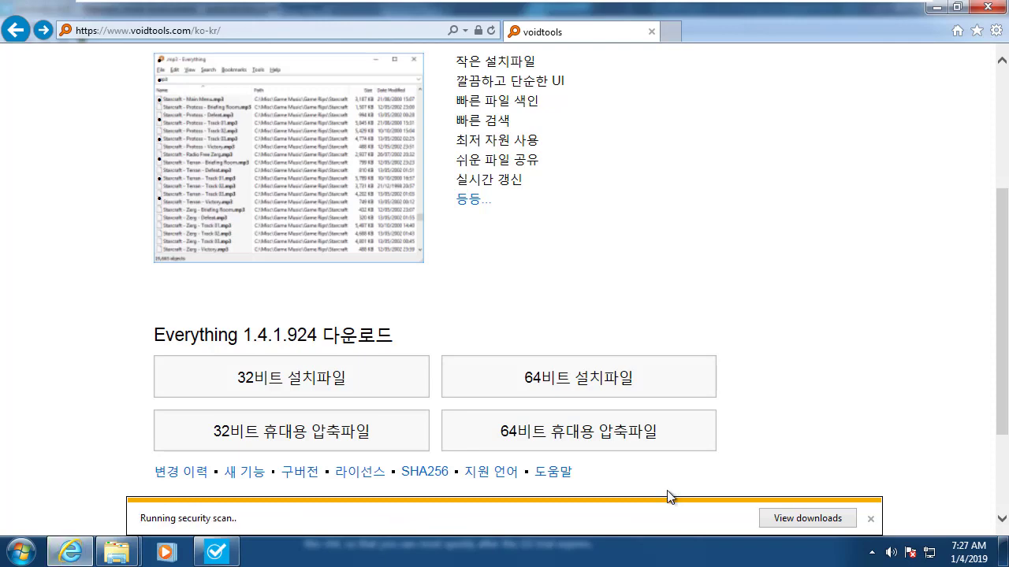
Choose 한국어 as the Everything Setup language and start the installer.
left_click(518, 295)
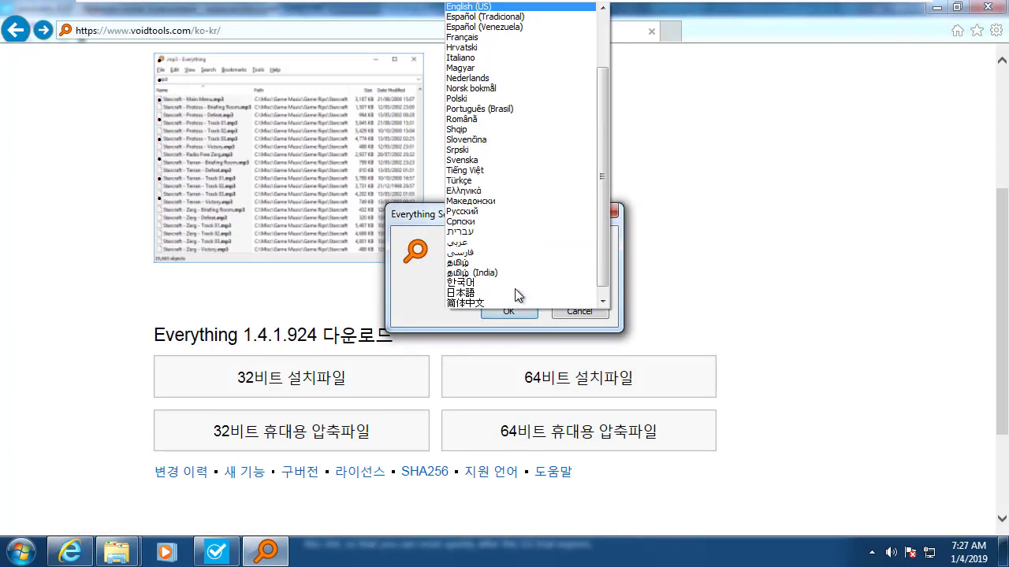
left_click(506, 282)
left_click_drag(502, 207, 443, 183)
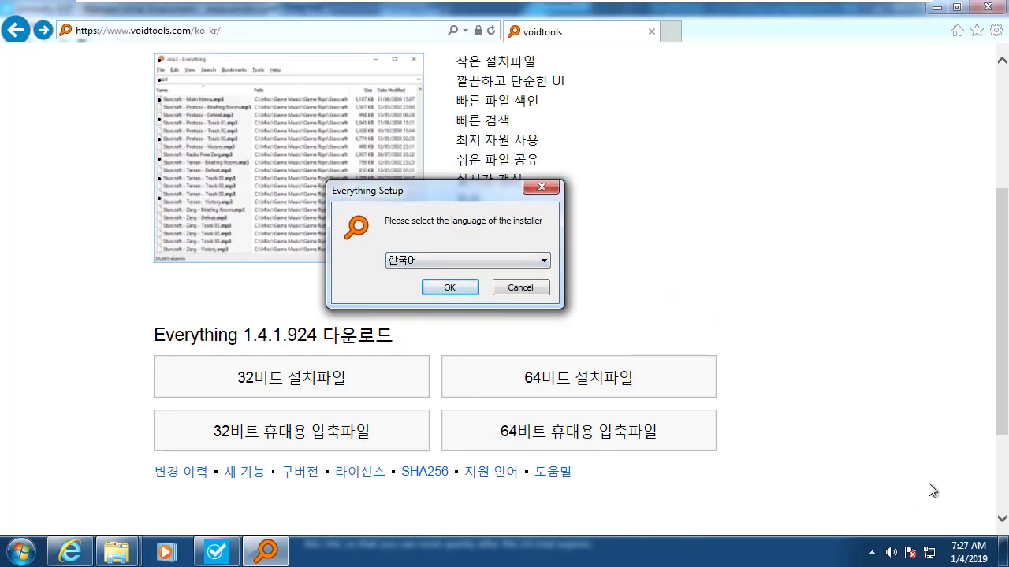
left_click(456, 288)
Accept the license and install to C:\Program Files\Everything with default options, then launch Everything.
left_click(606, 390)
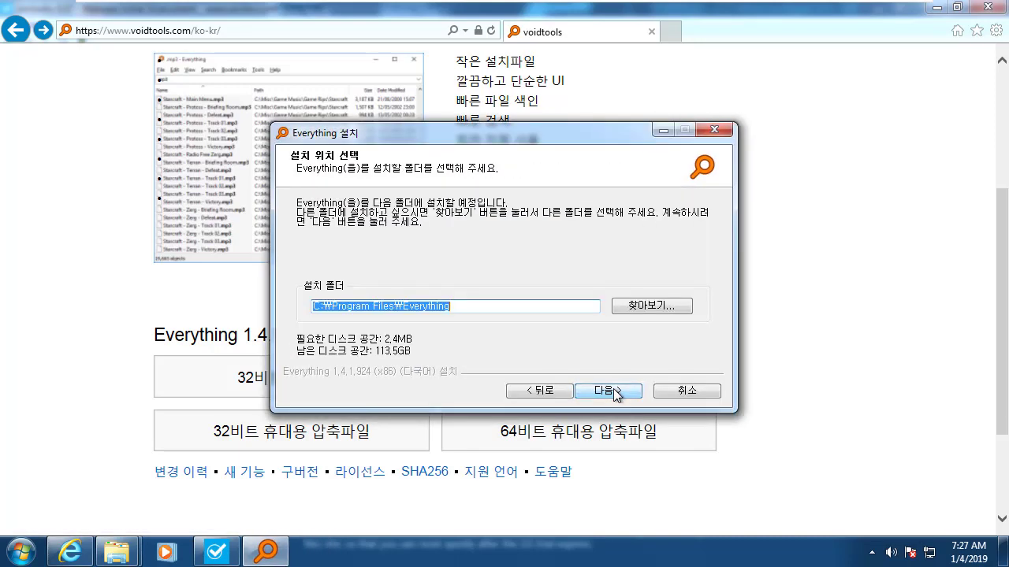
left_click(613, 392)
left_click(614, 392)
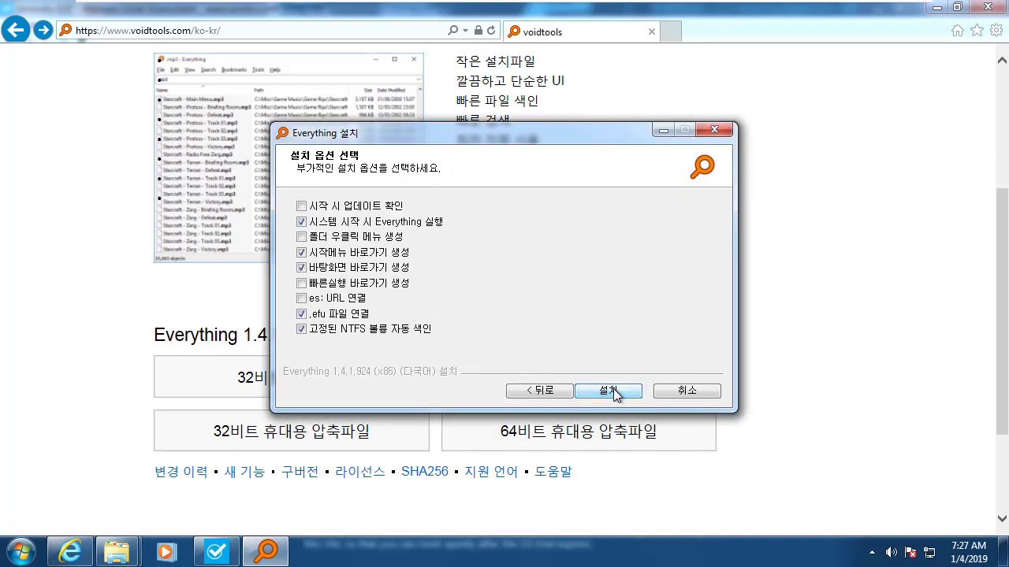
left_click(613, 390)
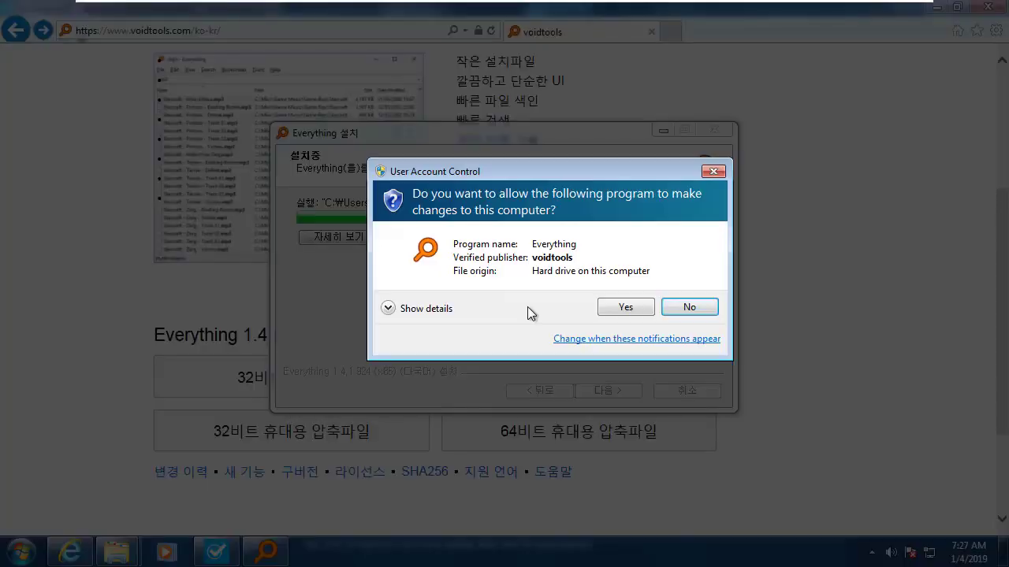
left_click(625, 307)
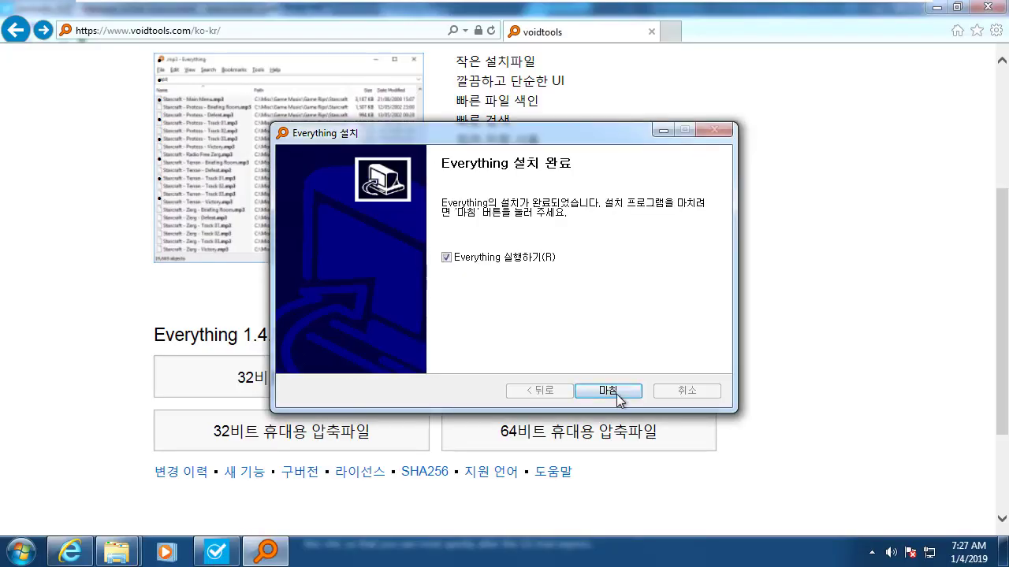
left_click(611, 392)
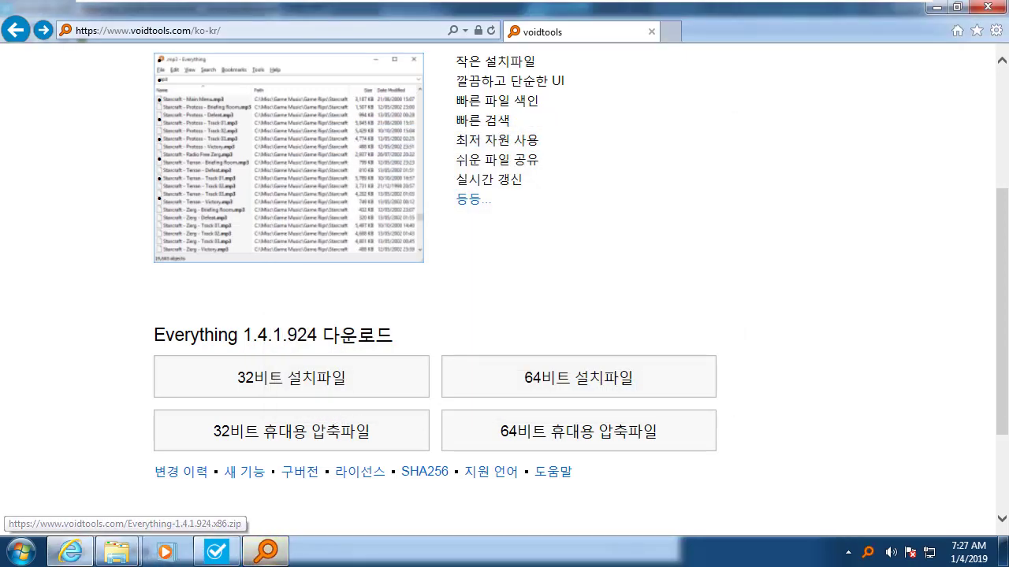
Search file names for 'windows', then 'malware', and widen the 이름 column.
left_click_drag(236, 57, 407, 24)
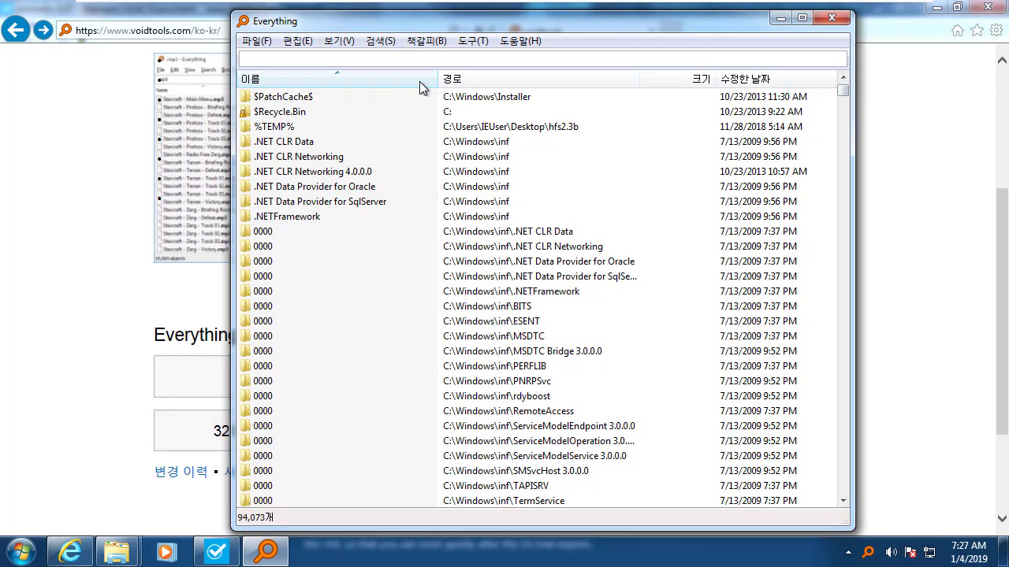
type("windows")
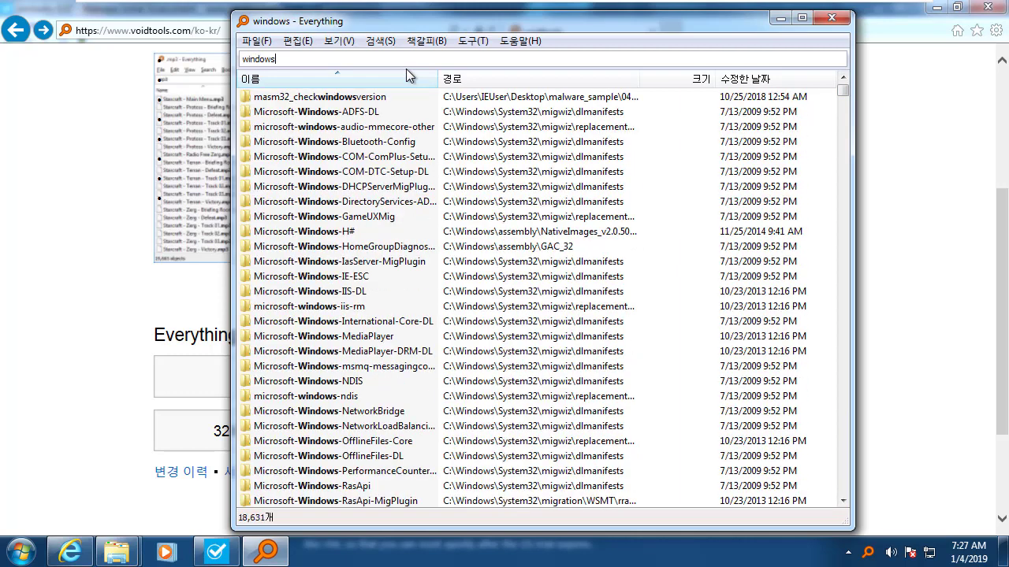
key("BackSpace")
key("BackSpace")
key("BackSpace")
key("BackSpace")
key("BackSpace")
key("BackSpace")
key("BackSpace")
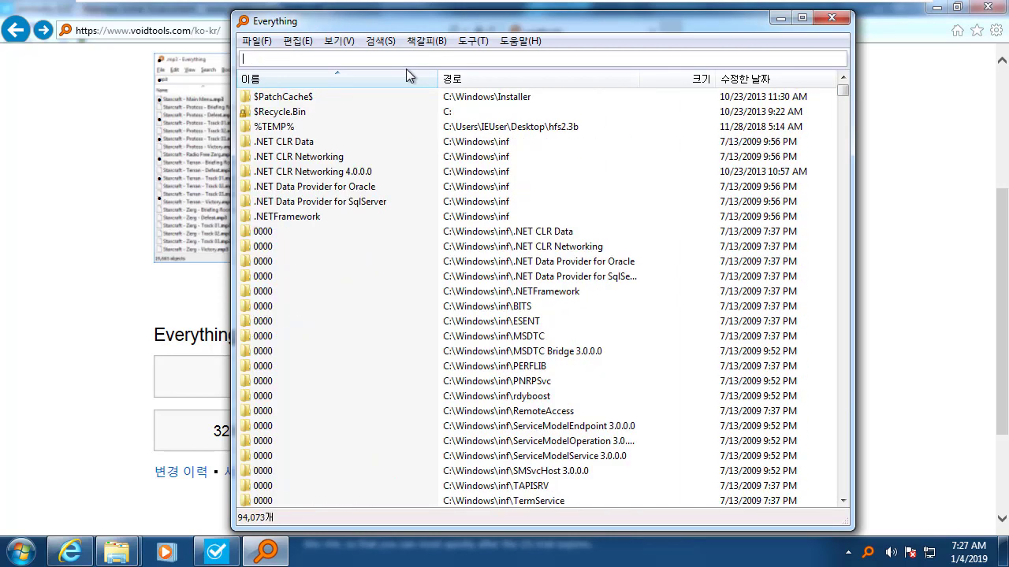
type("malware")
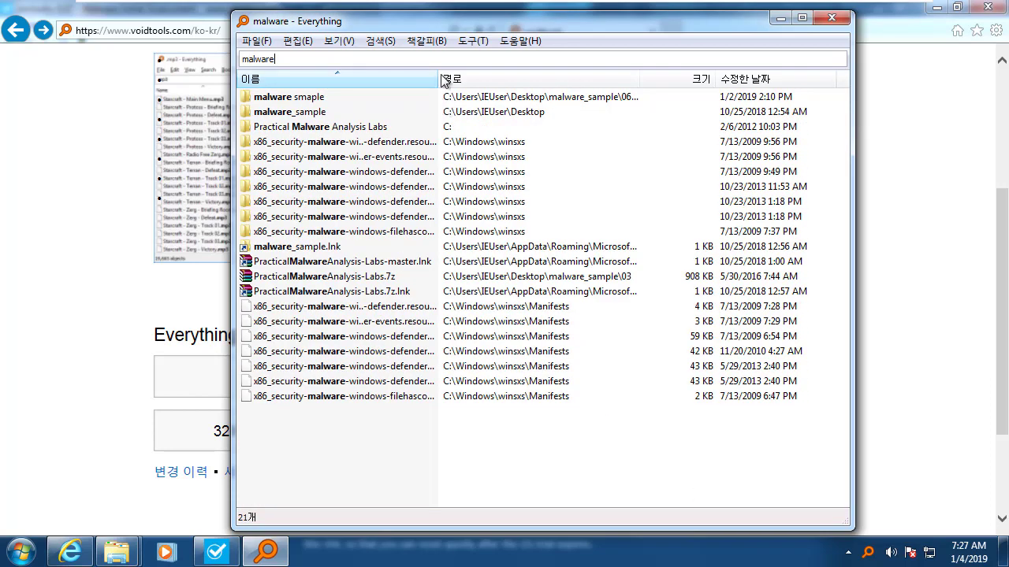
left_click_drag(439, 79, 498, 79)
Delete the 'malware' search text so all 94,072 items are listed.
left_click_drag(331, 127, 342, 204)
left_click_drag(425, 21, 469, 19)
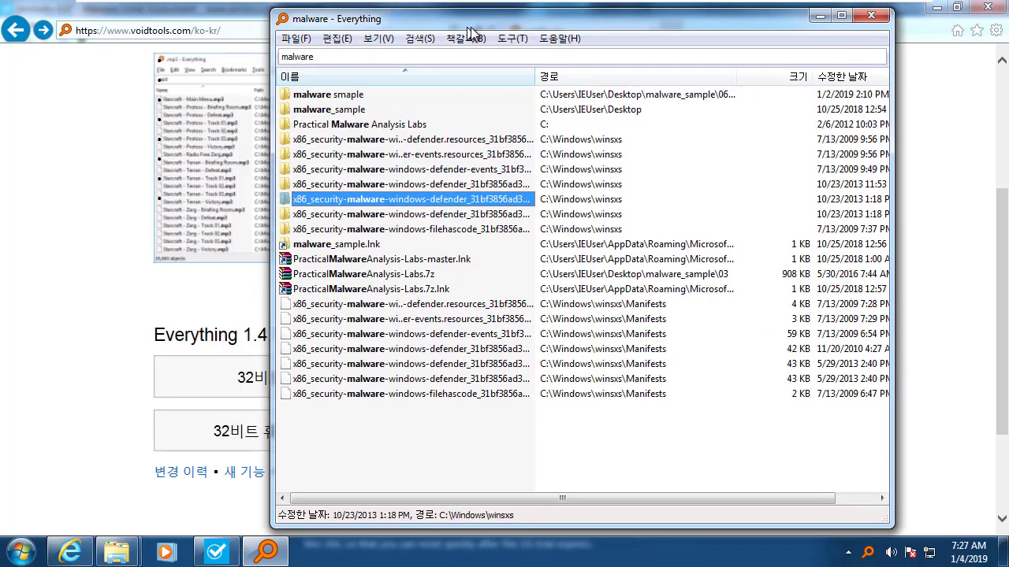
left_click(455, 306)
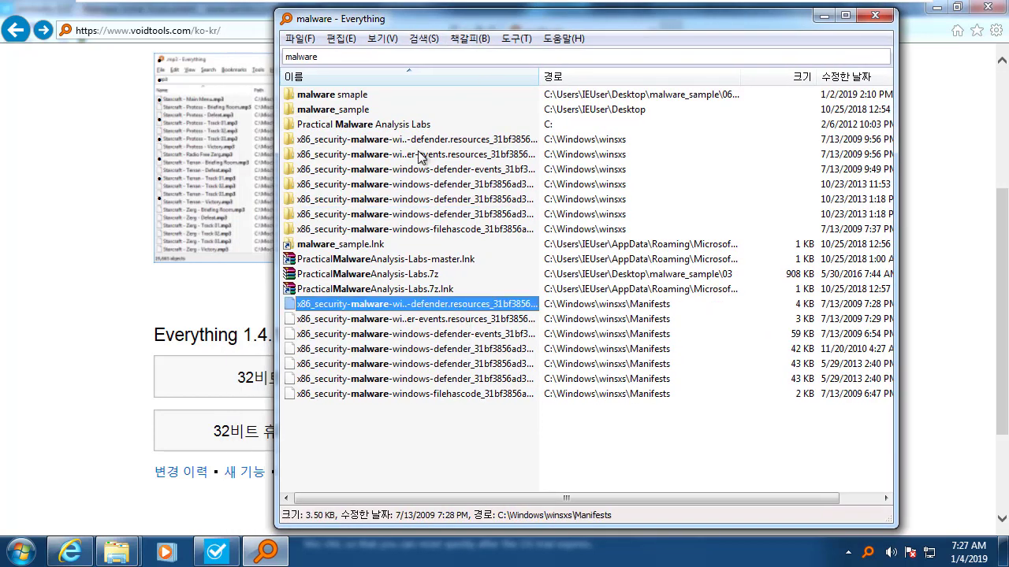
double_click(355, 61)
left_click(383, 58)
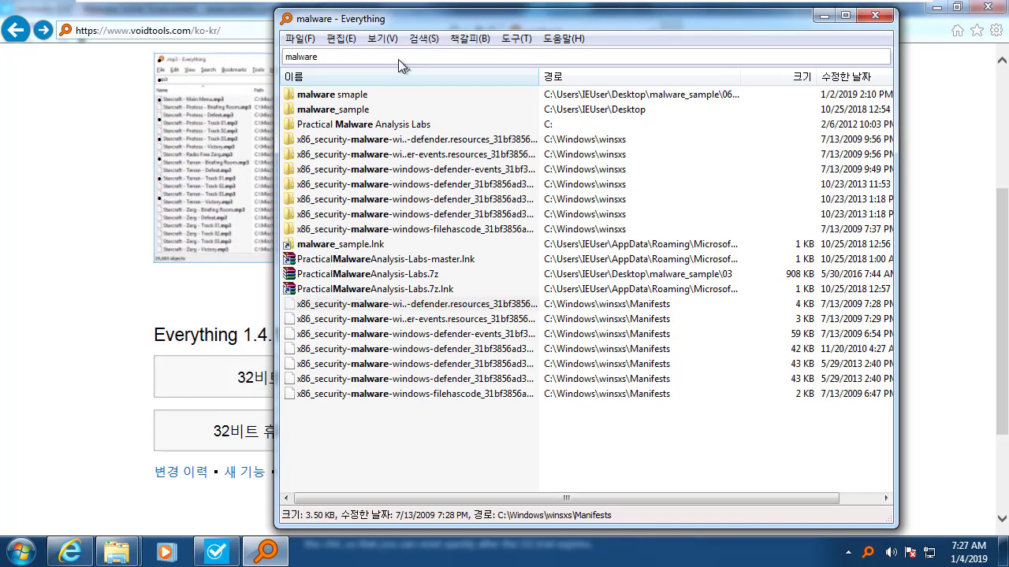
double_click(398, 59)
left_click(595, 426)
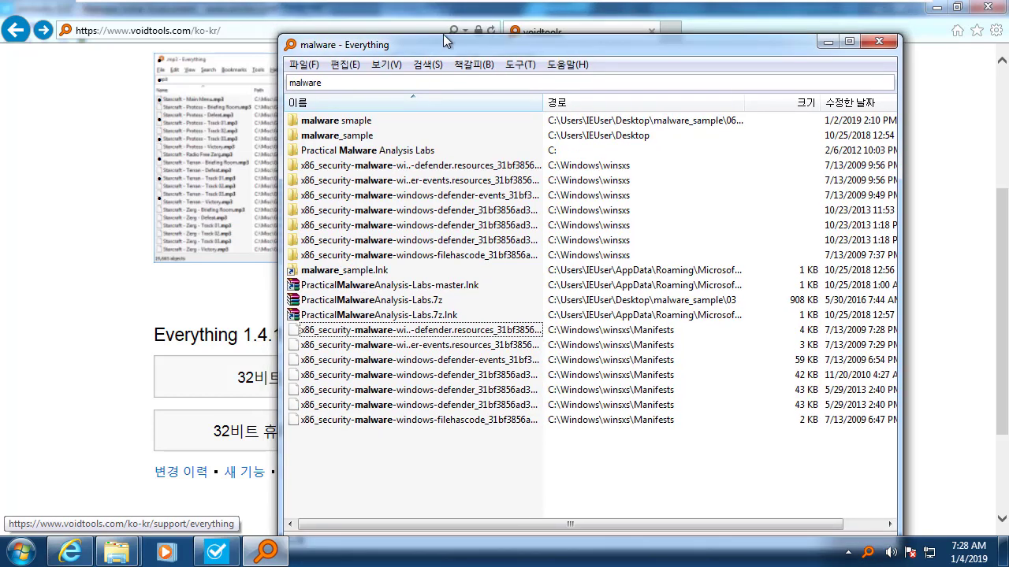
left_click_drag(443, 34, 589, 42)
double_click(430, 70)
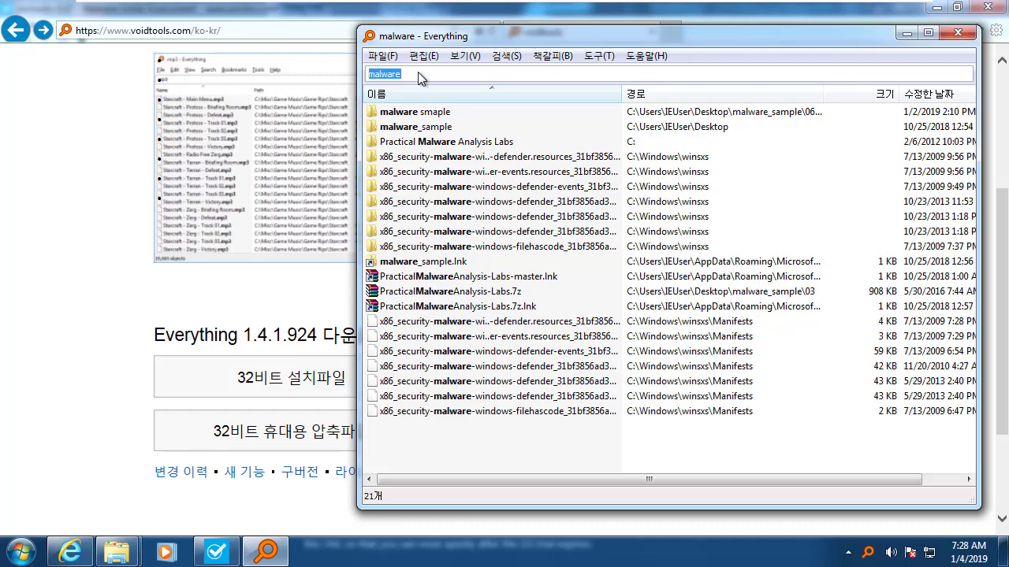
left_click(444, 74)
double_click(445, 75)
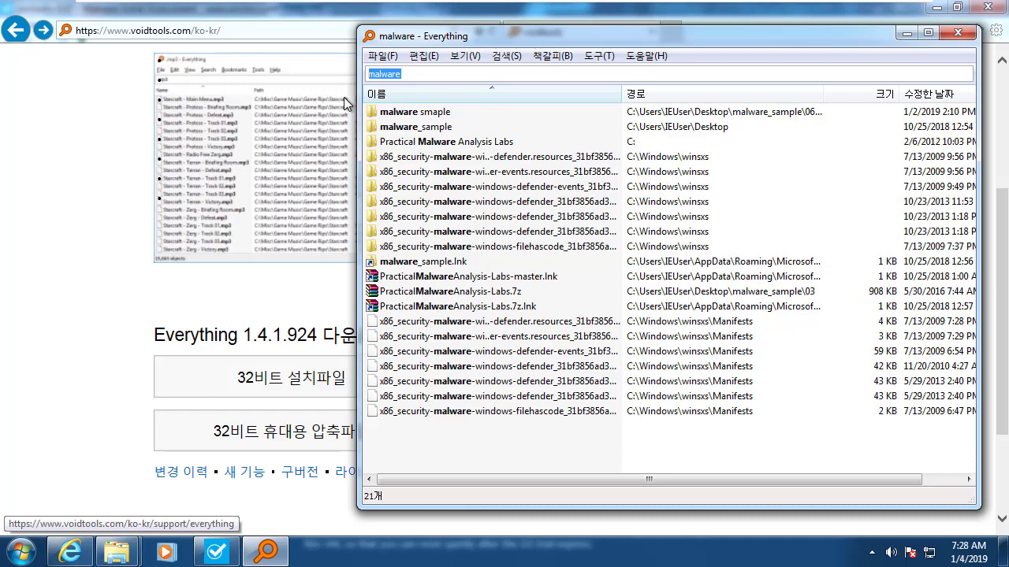
key("BackSpace")
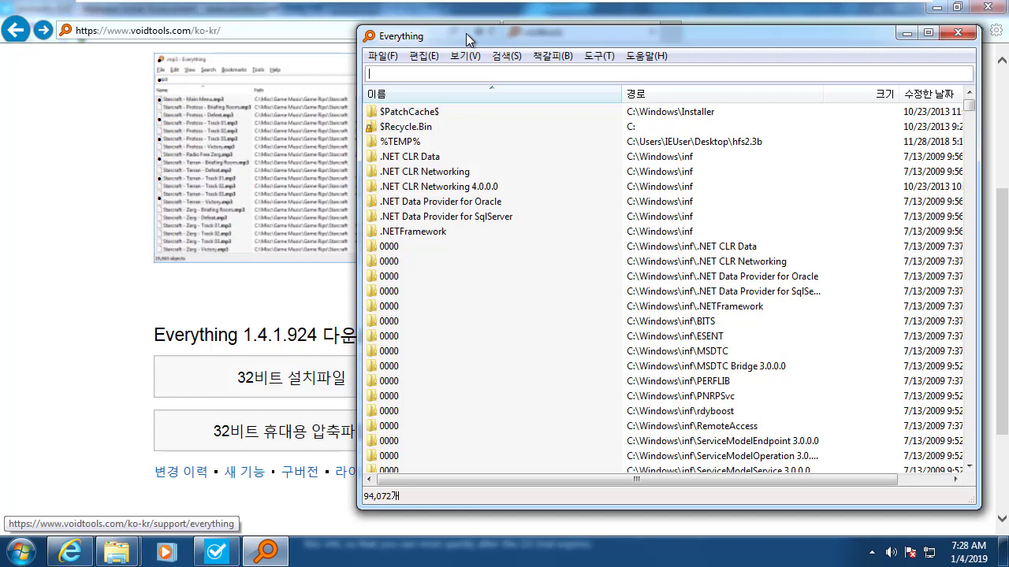
Launch Notepad via Win+R and type 'astrogrep'.
key("super+r")
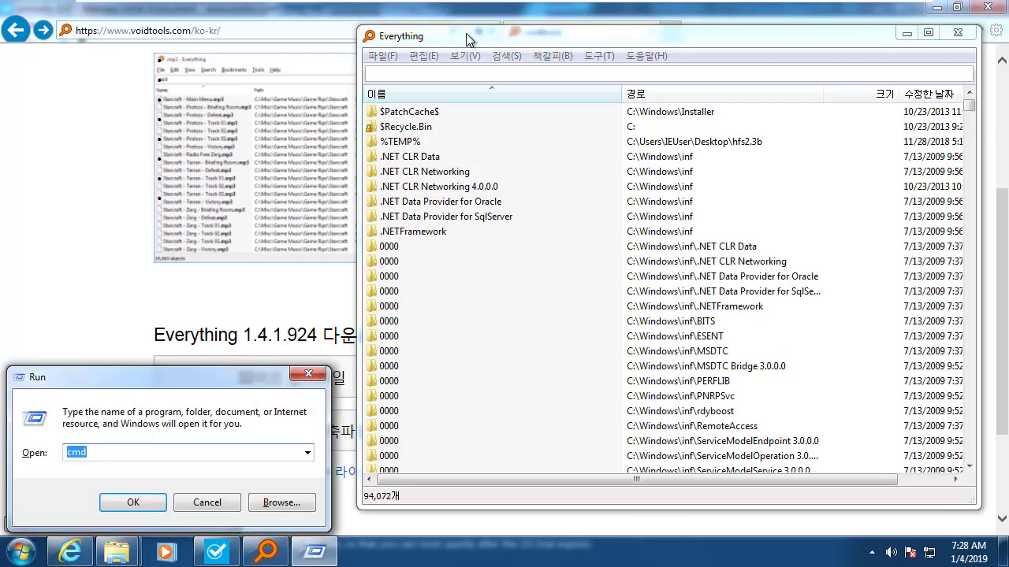
type("notepad")
key("Return")
type("asgrog")
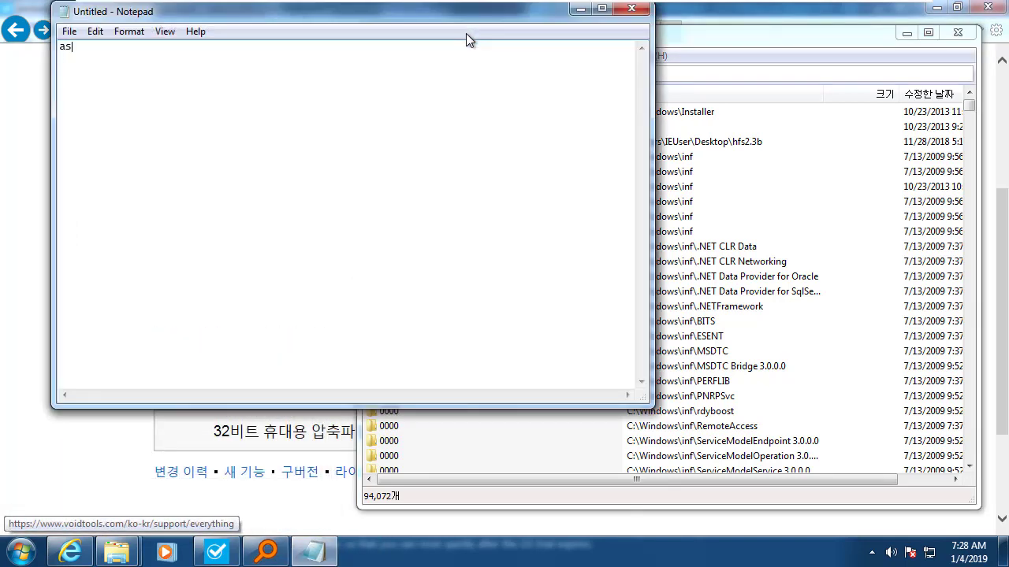
key("BackSpace")
key("BackSpace")
key("BackSpace")
key("BackSpace")
type("trogrep")
Set the Notepad font size to 18 pt.
left_click(124, 31)
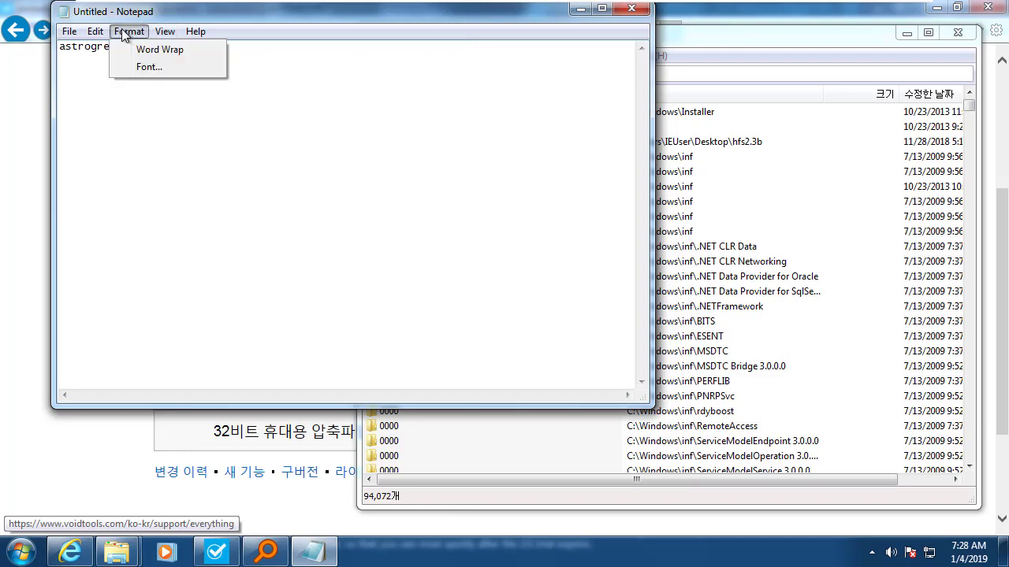
left_click(142, 66)
left_click(371, 250)
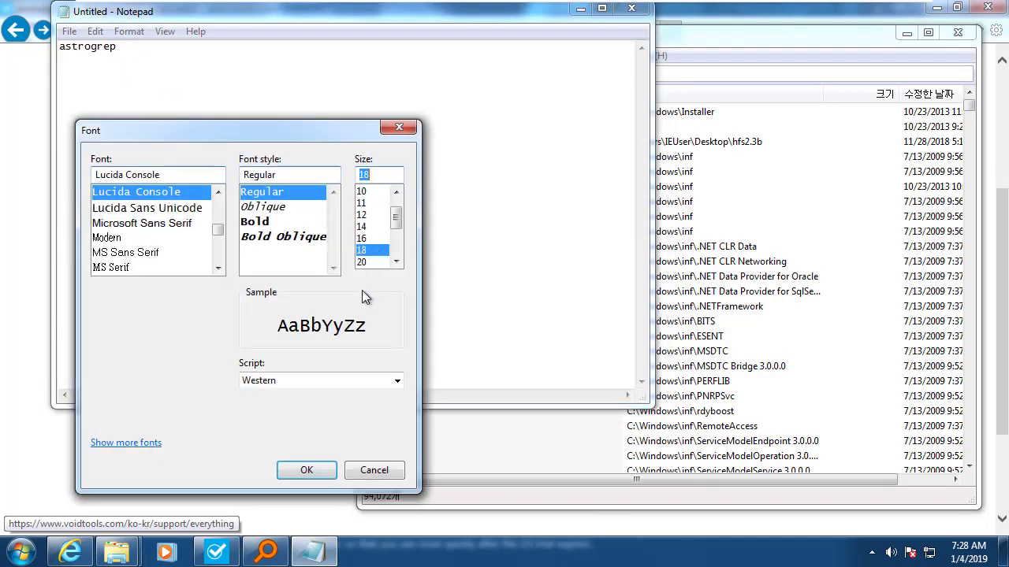
left_click(307, 469)
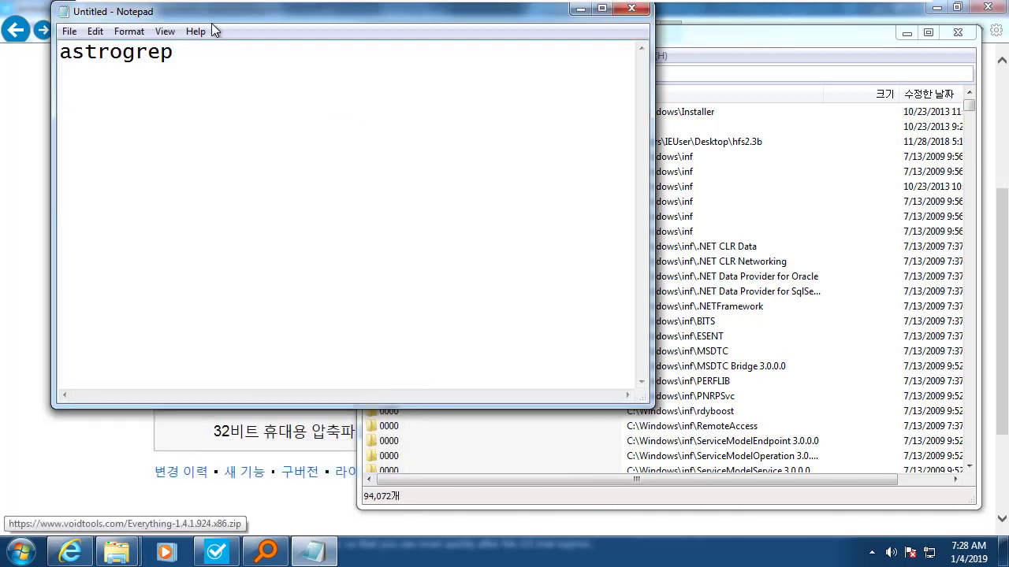
Select parts of 'astrogrep', then minimize Notepad so Everything is in front.
left_click_drag(211, 13, 249, 150)
left_click_drag(201, 197, 71, 192)
left_click(147, 203)
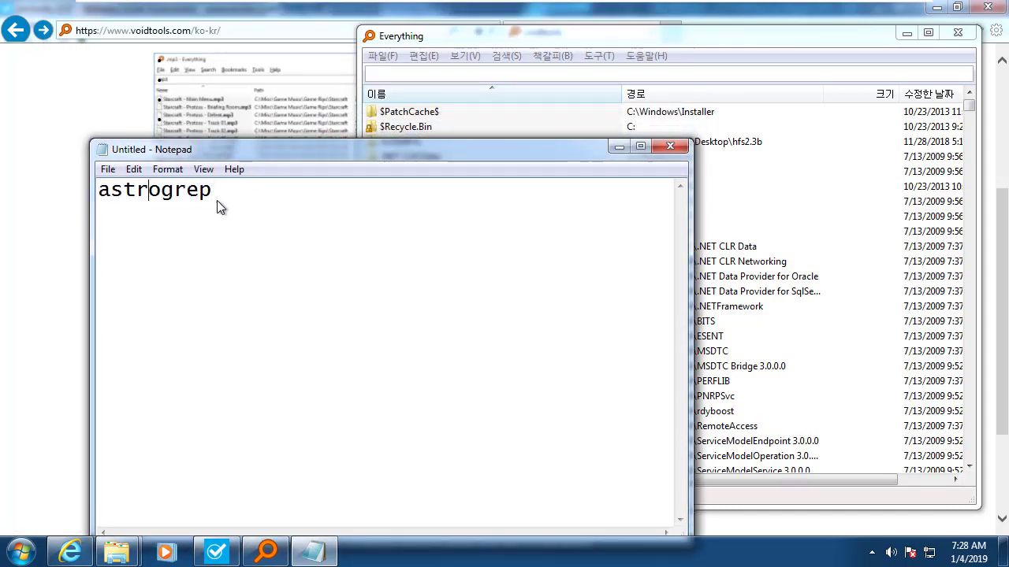
left_click_drag(217, 200, 55, 194)
left_click(186, 238)
left_click_drag(161, 197, 199, 197)
left_click(269, 197)
left_click_drag(518, 40, 579, 39)
left_click(393, 157)
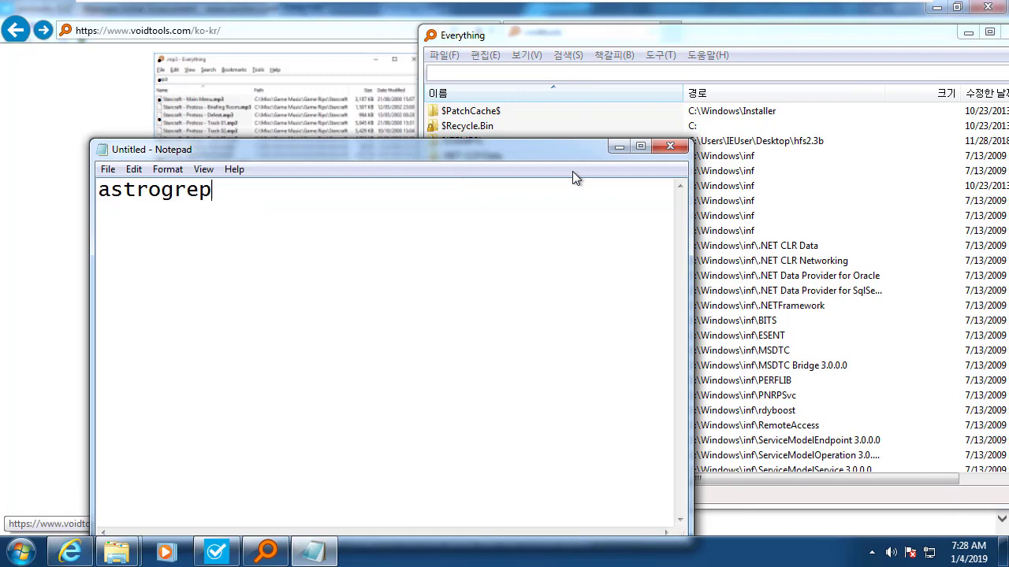
left_click(618, 147)
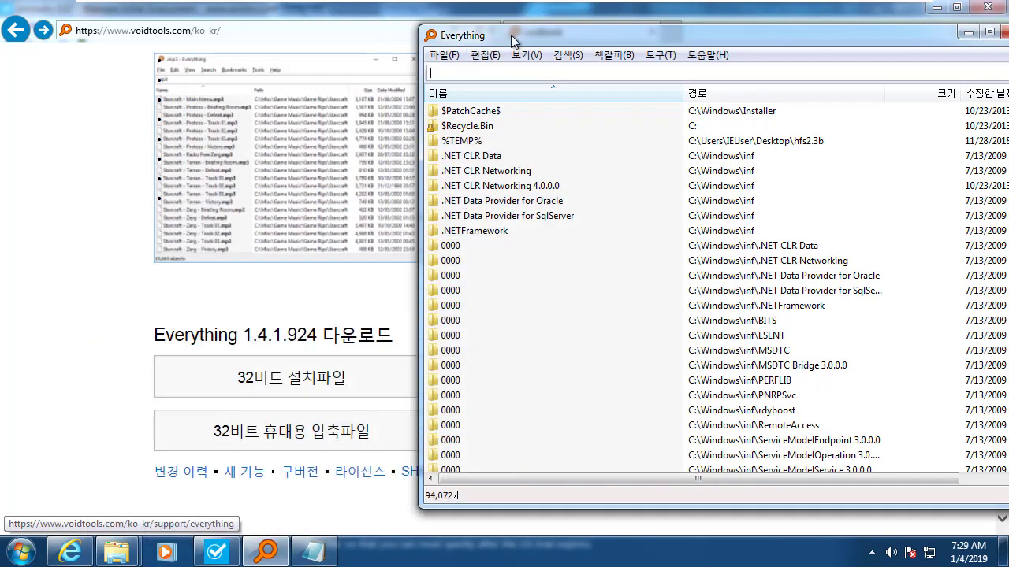
Search 'malware', then change the query to a size:>1mb filter.
left_click_drag(511, 35, 443, 36)
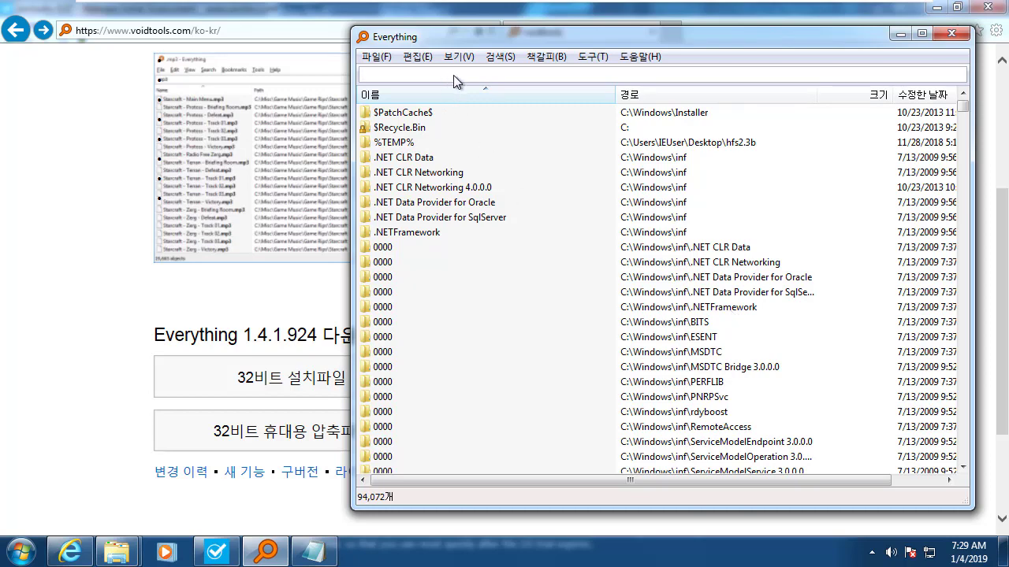
type("malwaresisi")
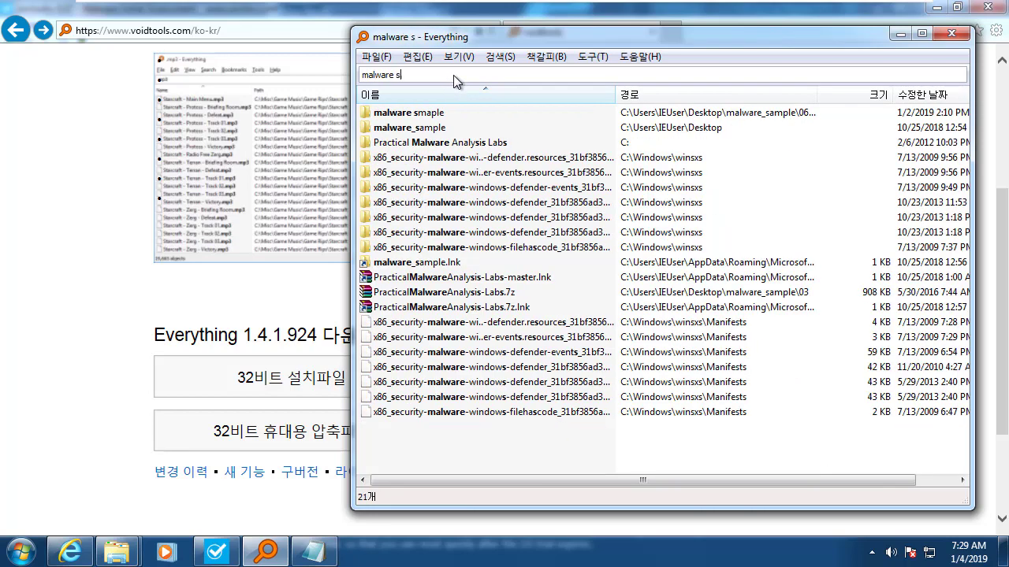
key("BackSpace")
key("BackSpace")
key("BackSpace")
key("BackSpace")
key("BackSpace")
key("BackSpace")
key("BackSpace")
key("BackSpace")
key("BackSpace")
key("BackSpace")
key("BackSpace")
key("BackSpace")
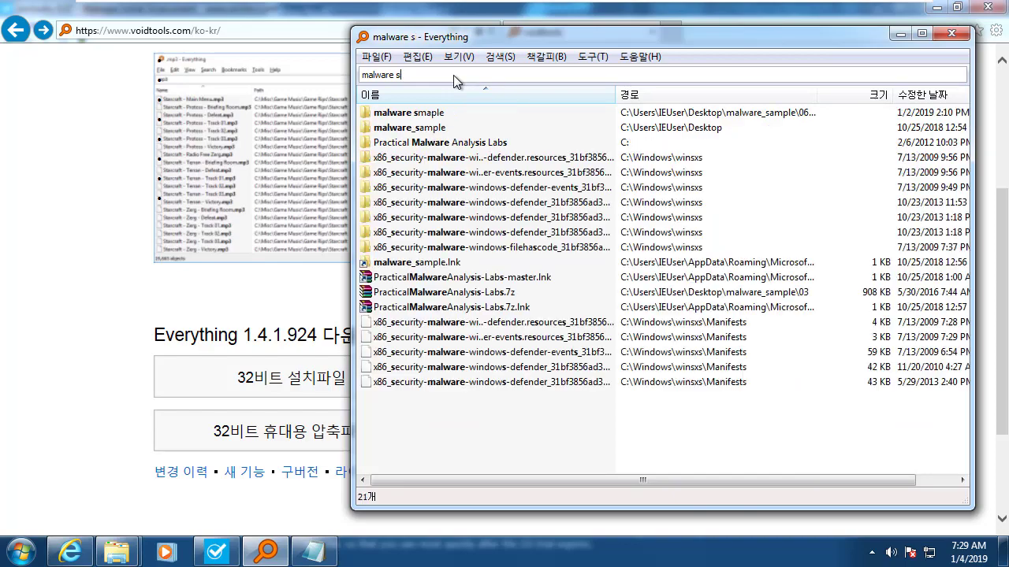
type("s")
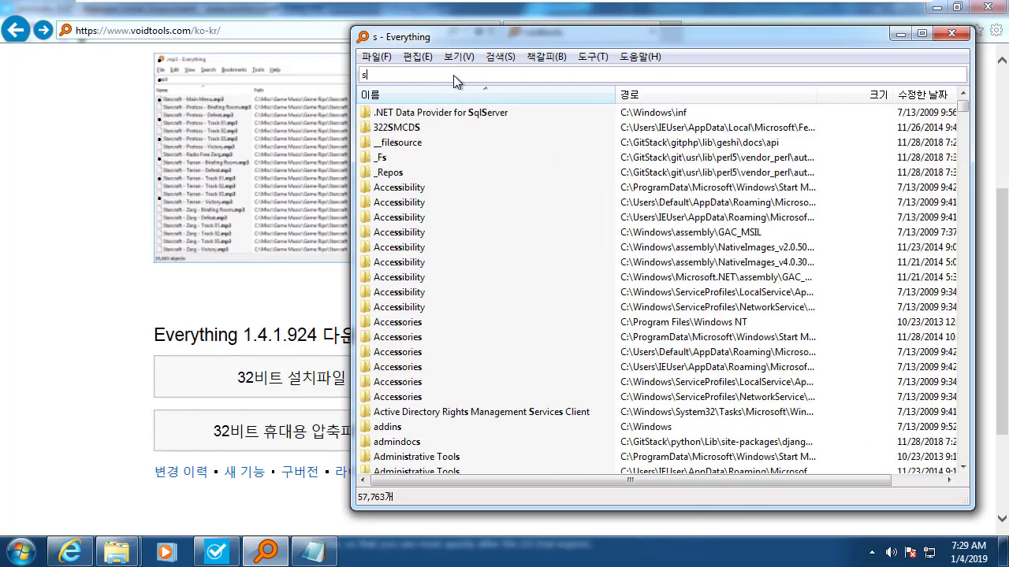
type("ize:")
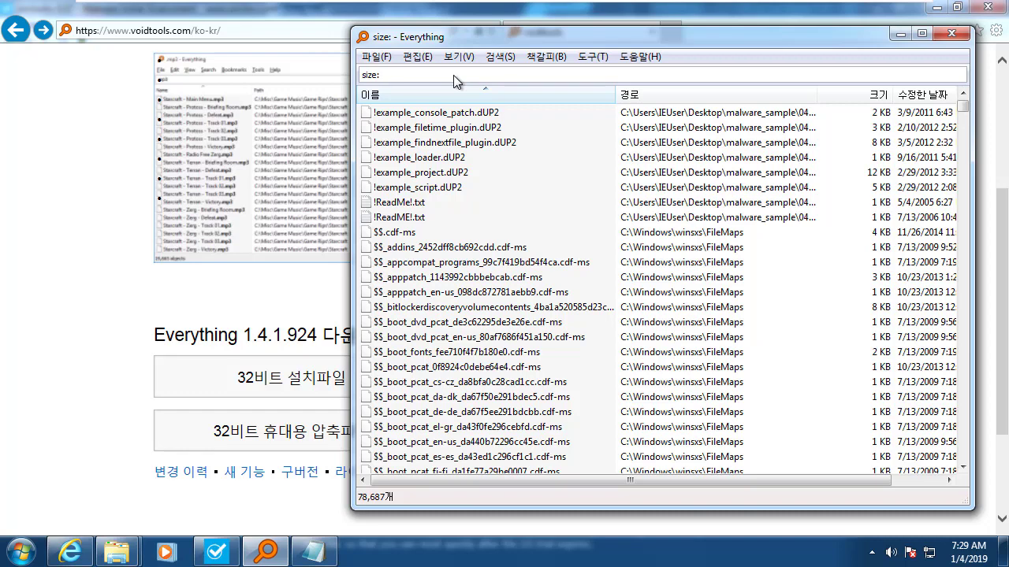
type("1mb")
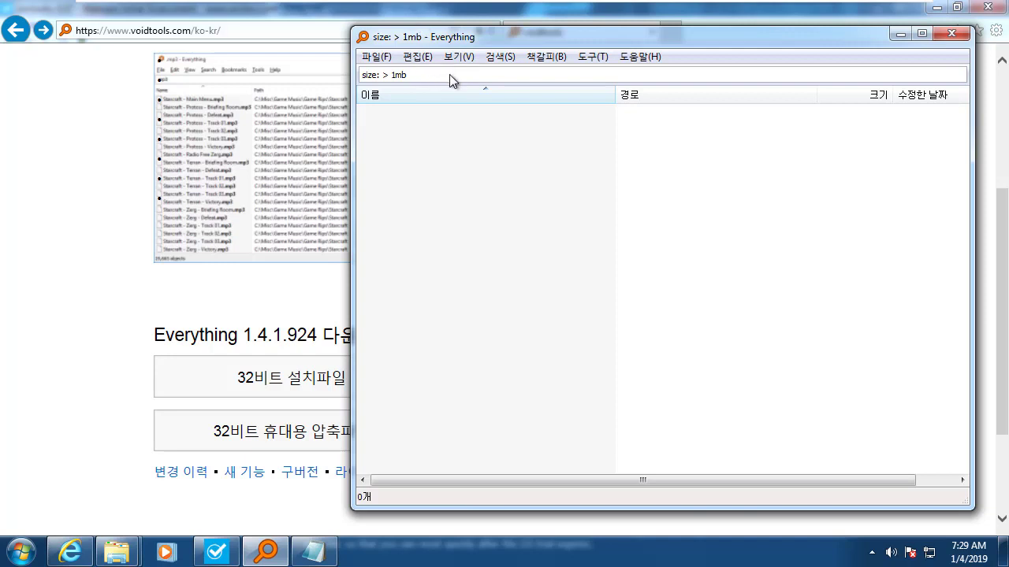
double_click(451, 72)
left_click(475, 73)
key("Left")
key("Left")
key("Left")
key("BackSpace")
key("Left")
key("BackSpace")
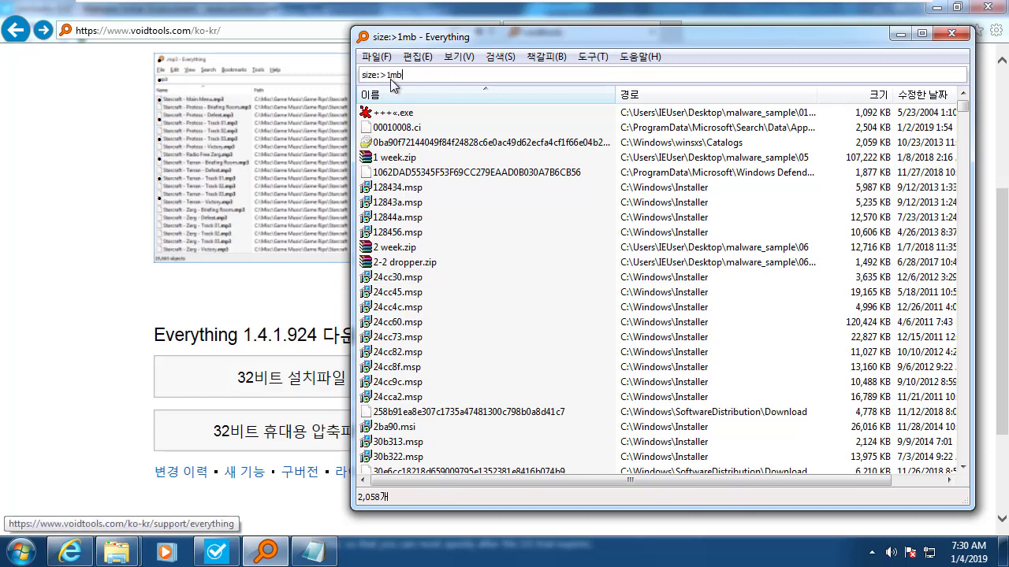
Refine the query via 'size:>3mb mal' and 'size:>1mb mal' to 'size:<1mb mal'.
type("3mb malware")
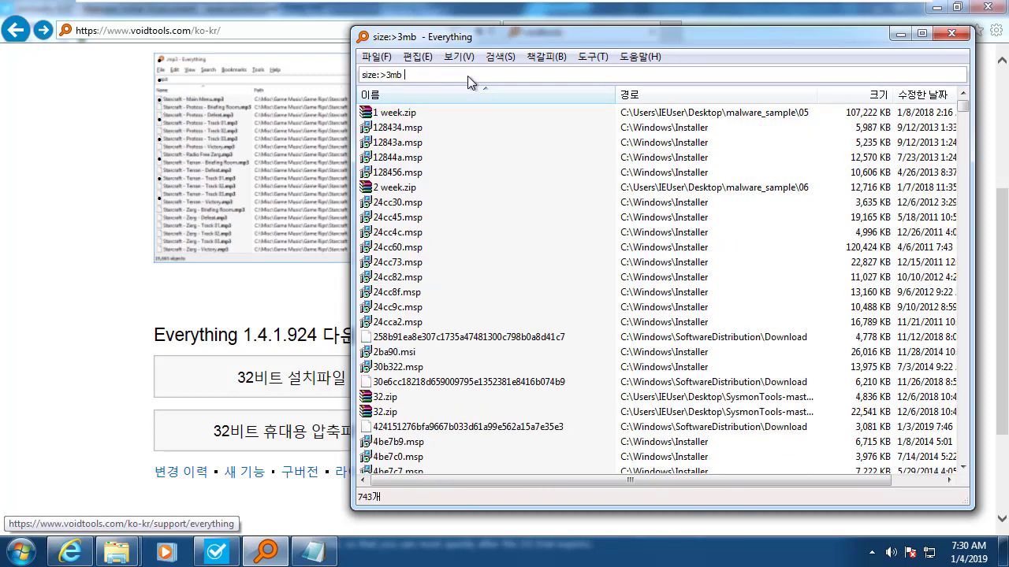
key("BackSpace")
key("BackSpace")
key("BackSpace")
key("BackSpace")
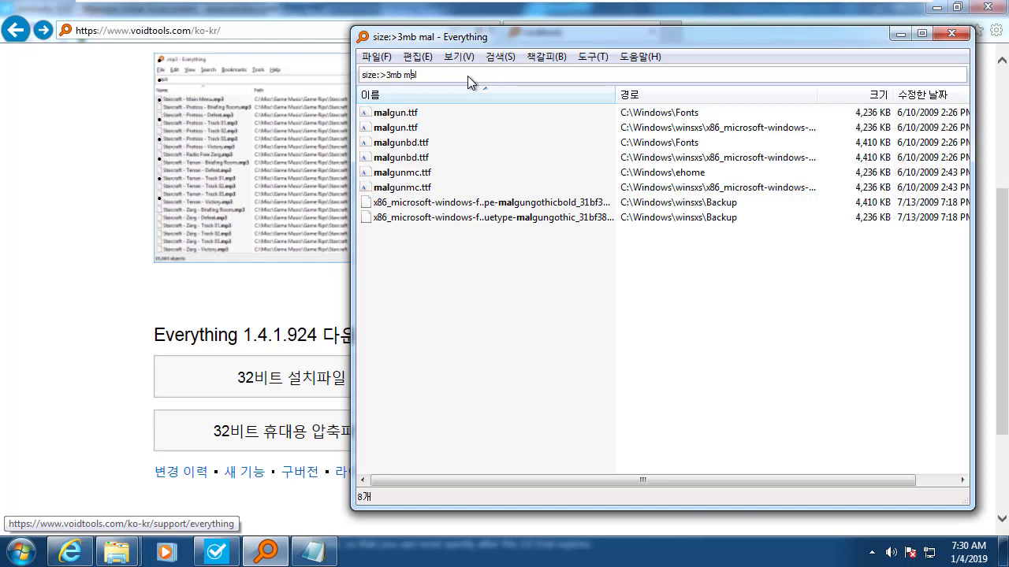
key("Delete")
type("1")
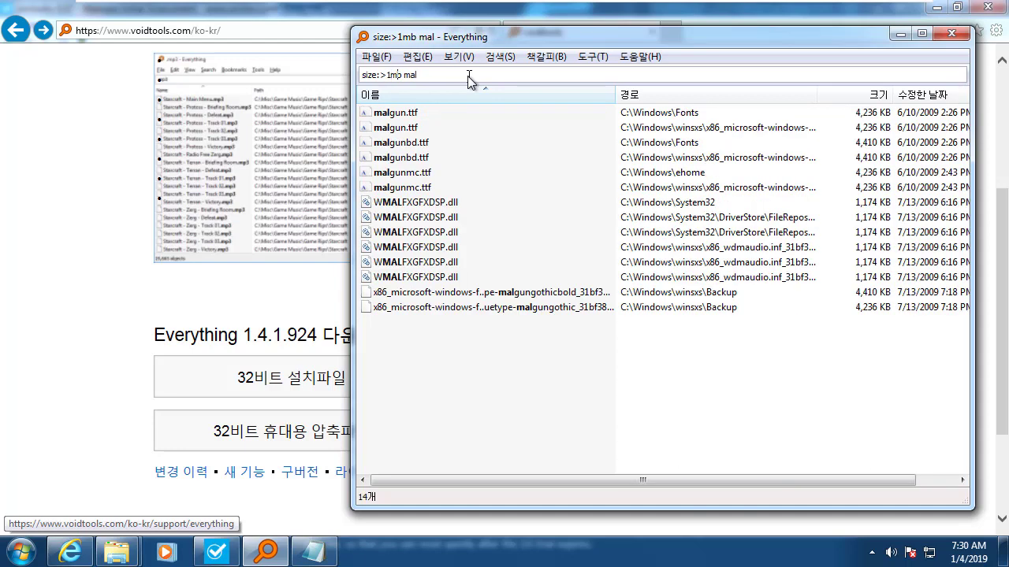
type("wa")
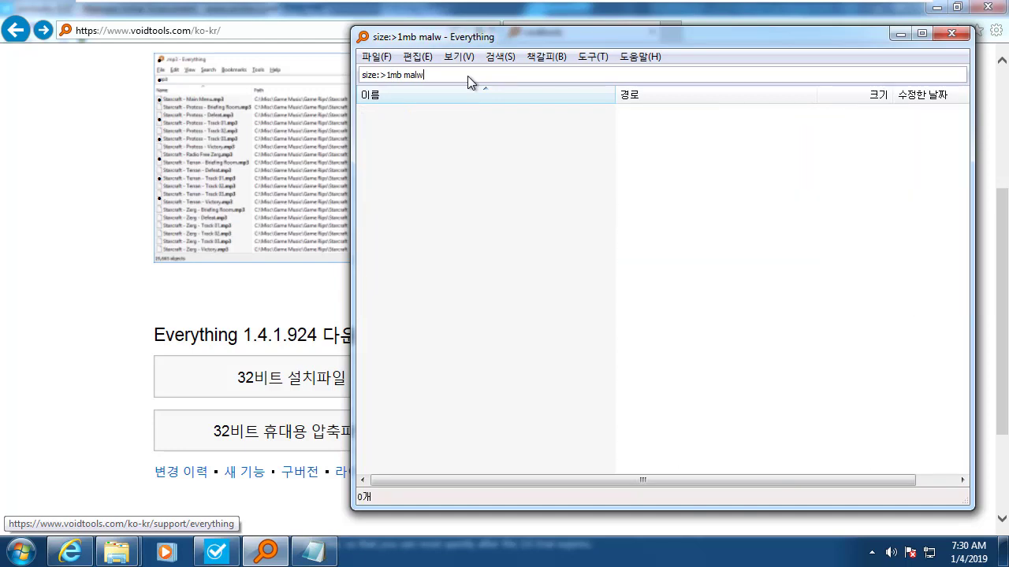
key("BackSpace")
key("BackSpace")
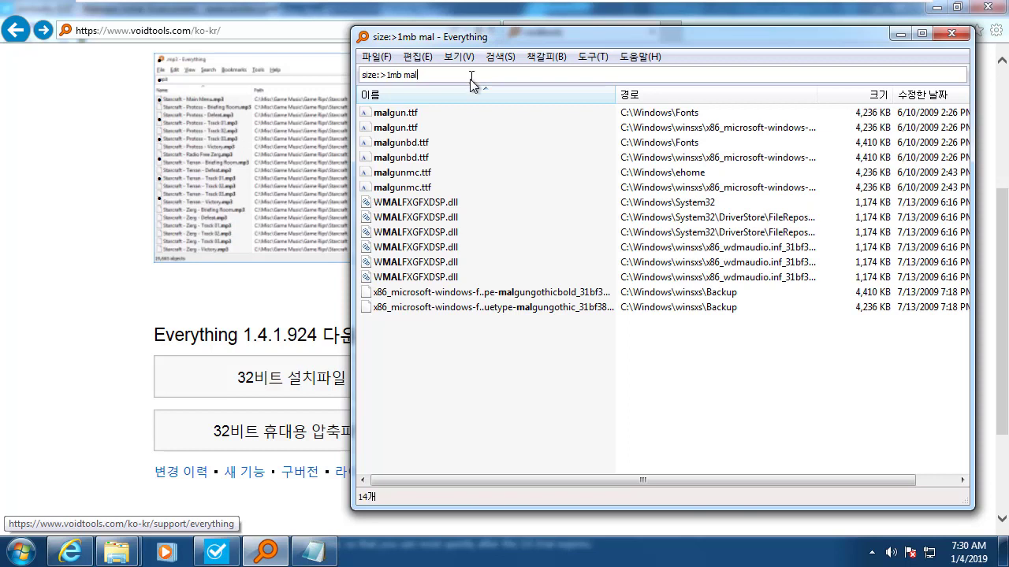
mouse_move(397, 74)
left_mouse_down()
mouse_move(362, 74)
mouse_move(382, 76)
left_mouse_up()
left_click(385, 77)
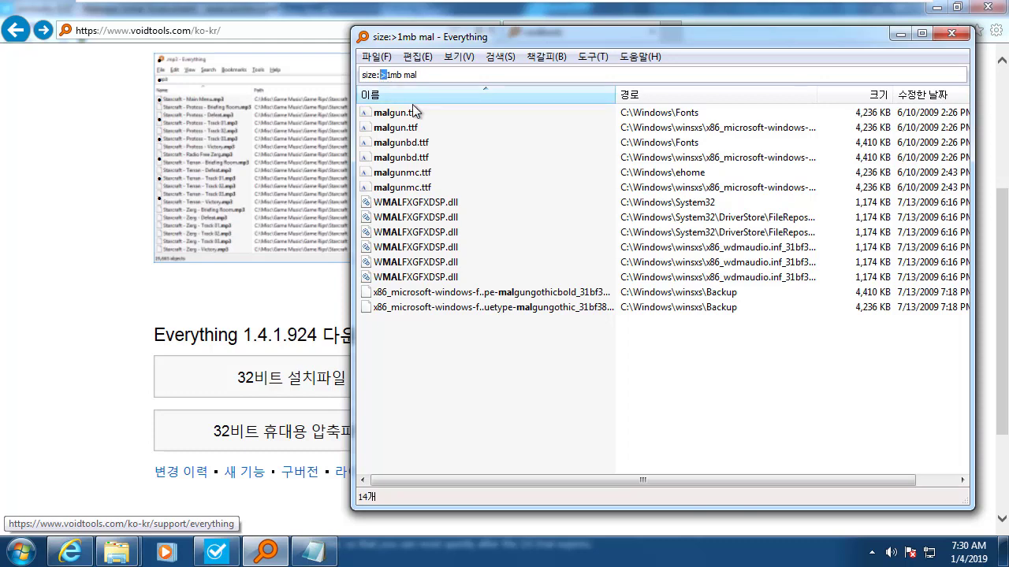
type("<")
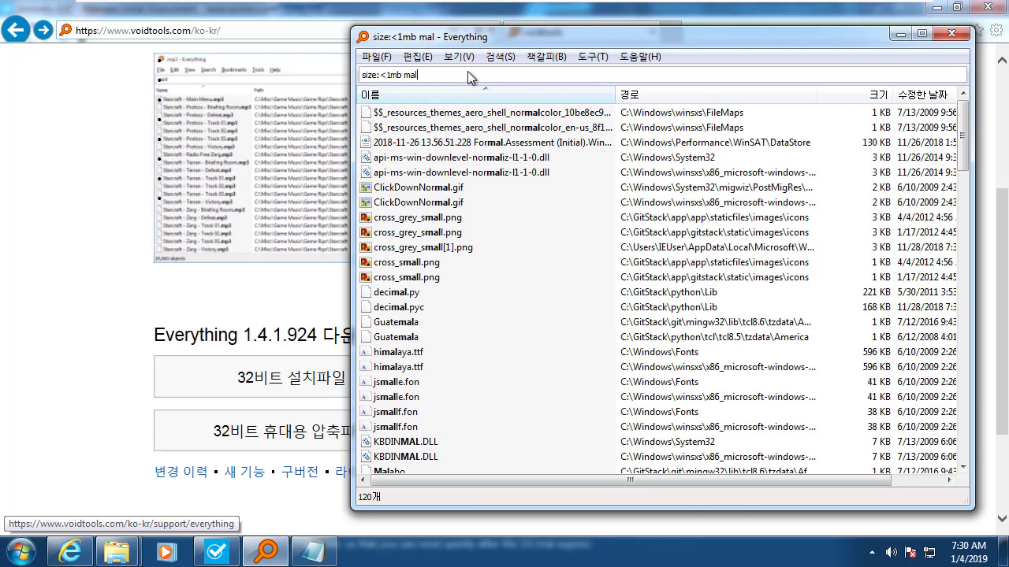
type("ware")
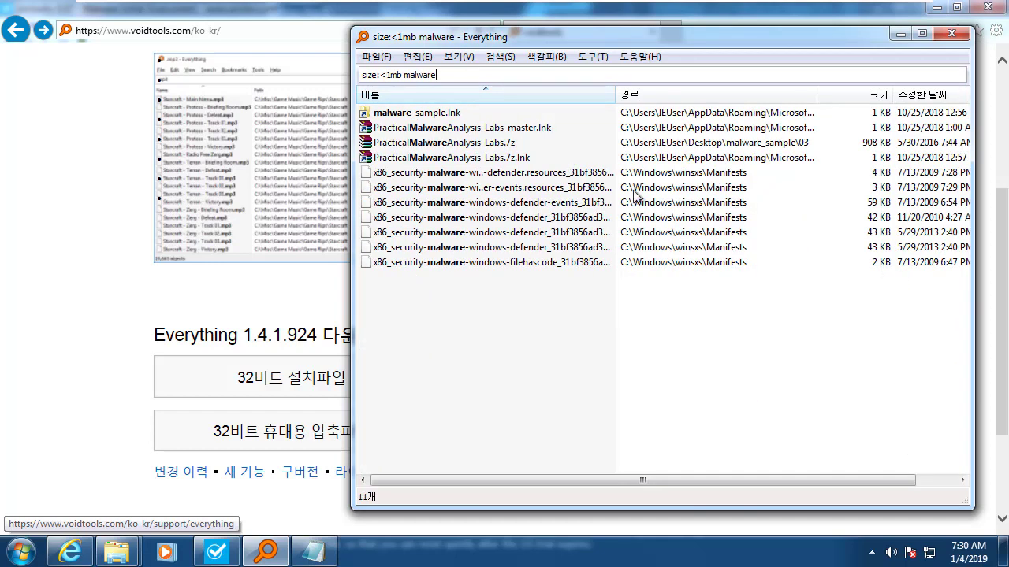
Complete the query as 'size:<1mb malware', showing 11 files, and highlight 'malware'.
left_click(914, 282)
left_click(429, 76)
left_click(430, 79)
left_click_drag(453, 43, 403, 87)
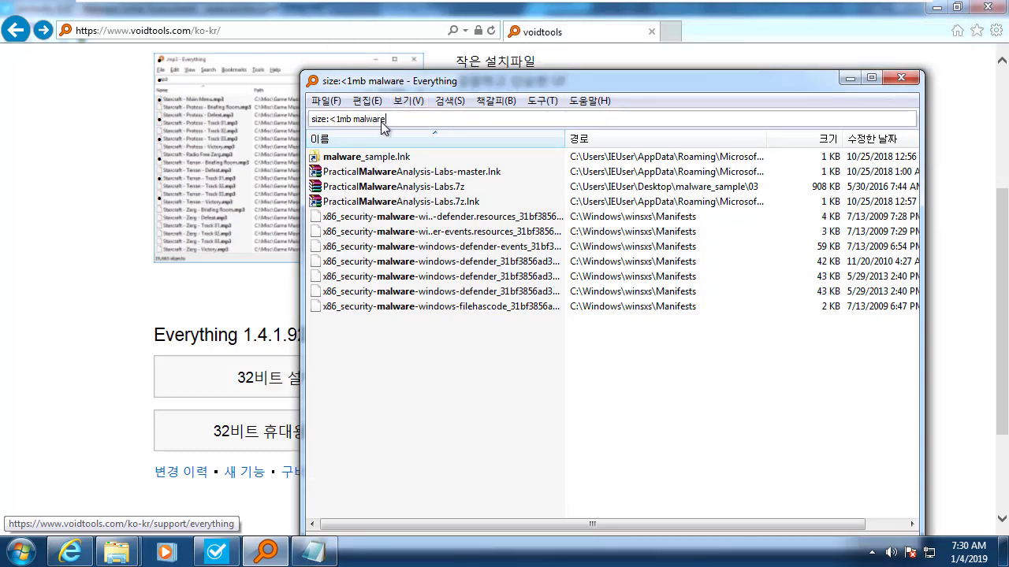
mouse_move(351, 120)
left_mouse_down()
mouse_move(313, 124)
mouse_move(334, 118)
left_mouse_up()
left_click(359, 119)
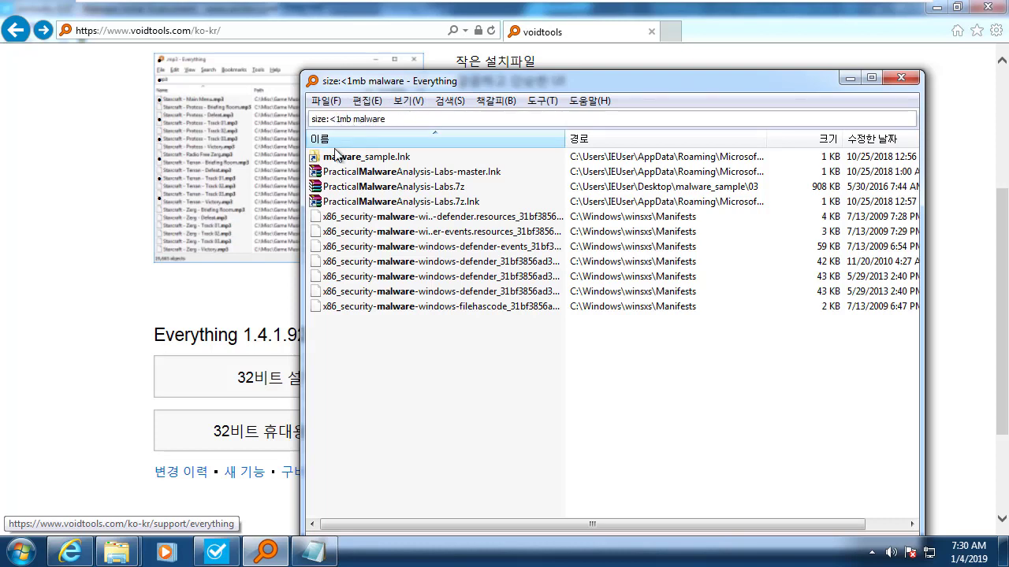
left_click_drag(352, 119, 461, 123)
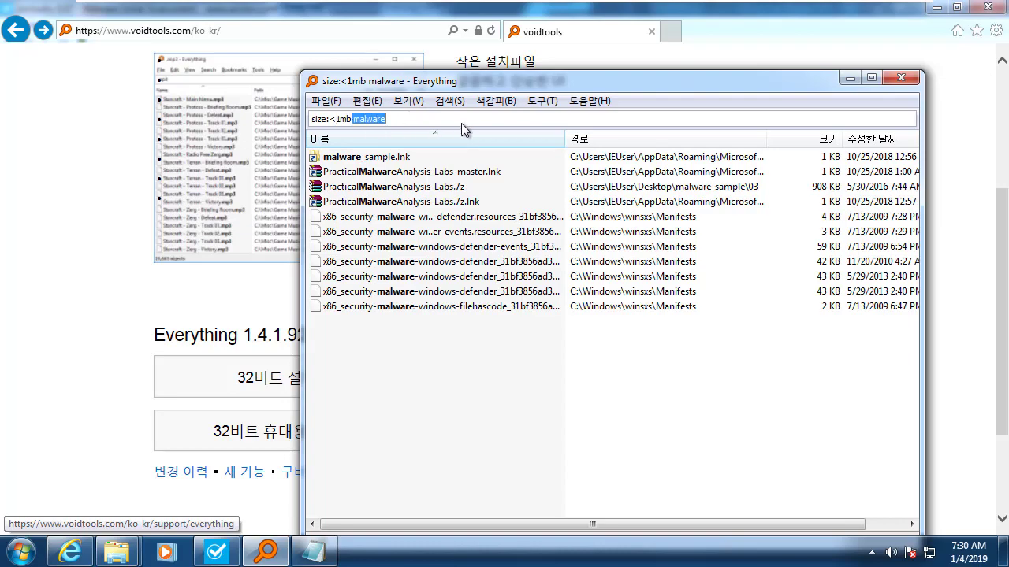
Replace 'malware' with 'setup.exe' to query 'size:<1mb setup.exe'.
type("setup.exe")
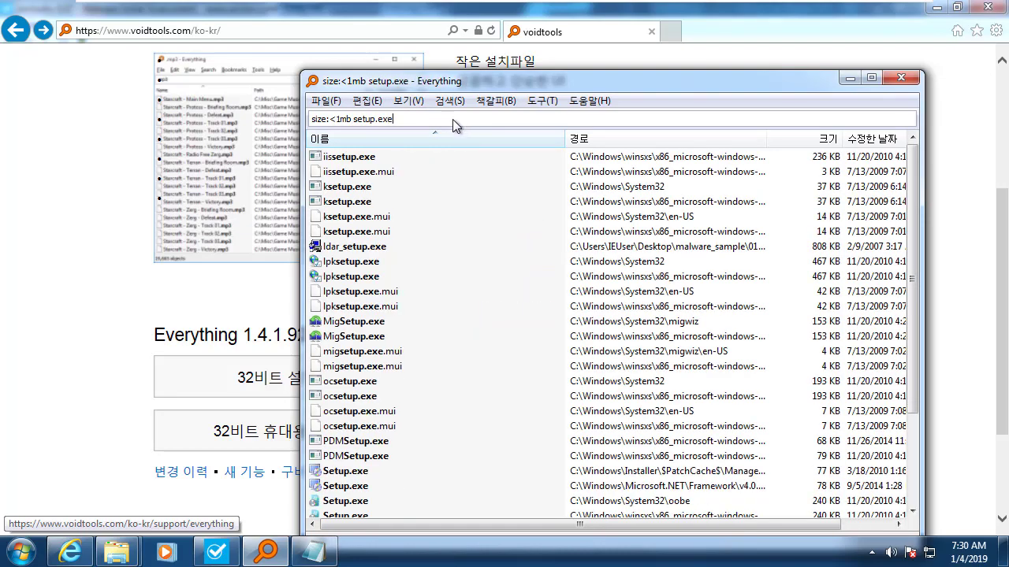
left_click_drag(444, 87, 521, 83)
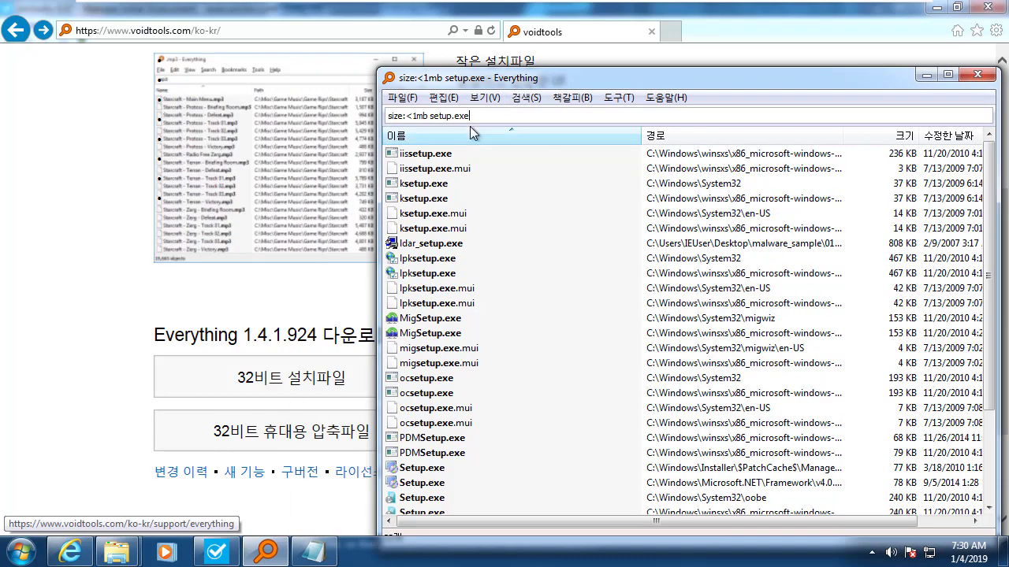
left_click(412, 116)
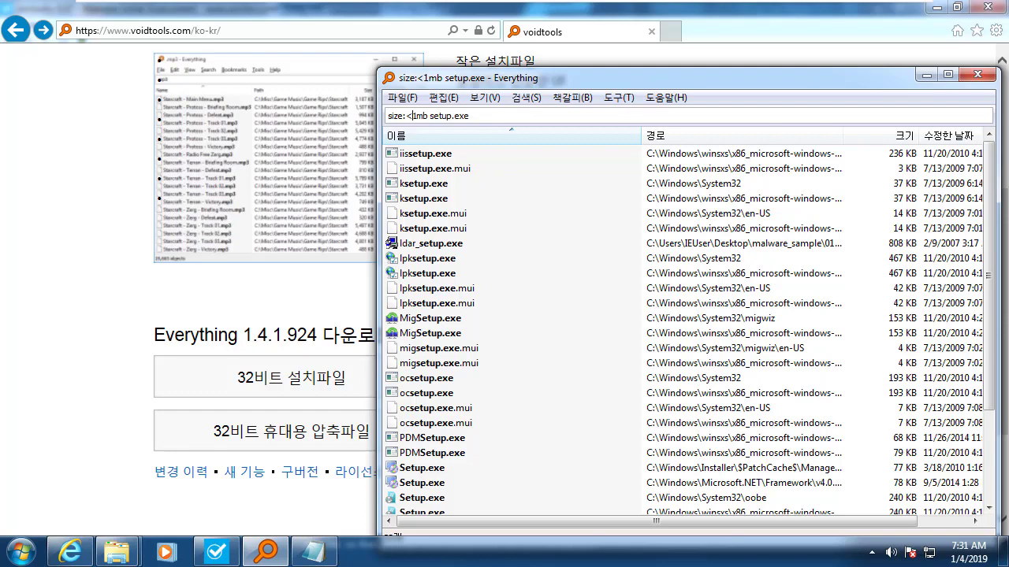
Sort the 32 small setup files newest first by modified date.
left_click_drag(678, 77, 479, 62)
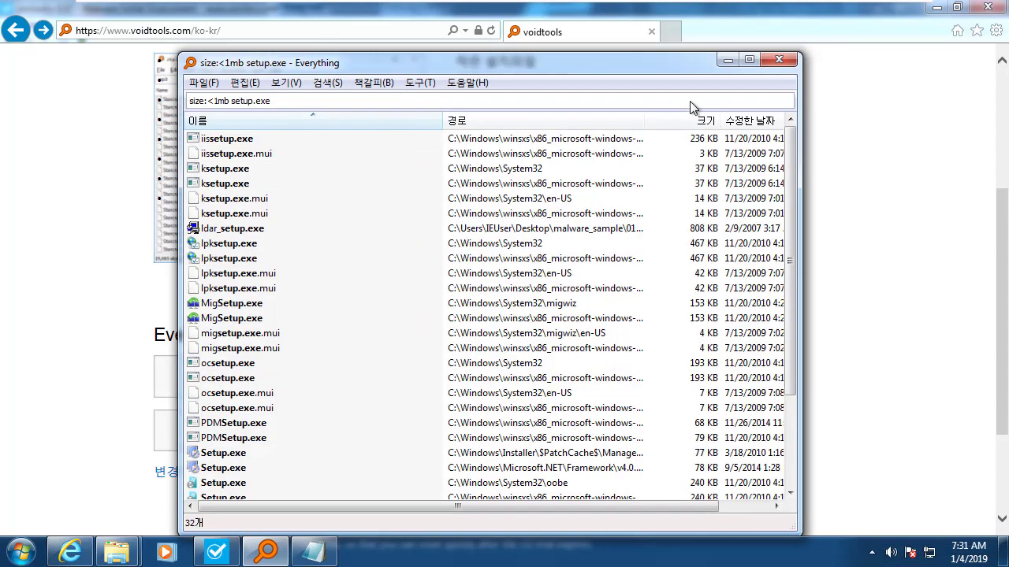
left_click(765, 122)
left_click_drag(803, 145, 904, 151)
left_click(783, 122)
left_click(783, 122)
left_click(783, 122)
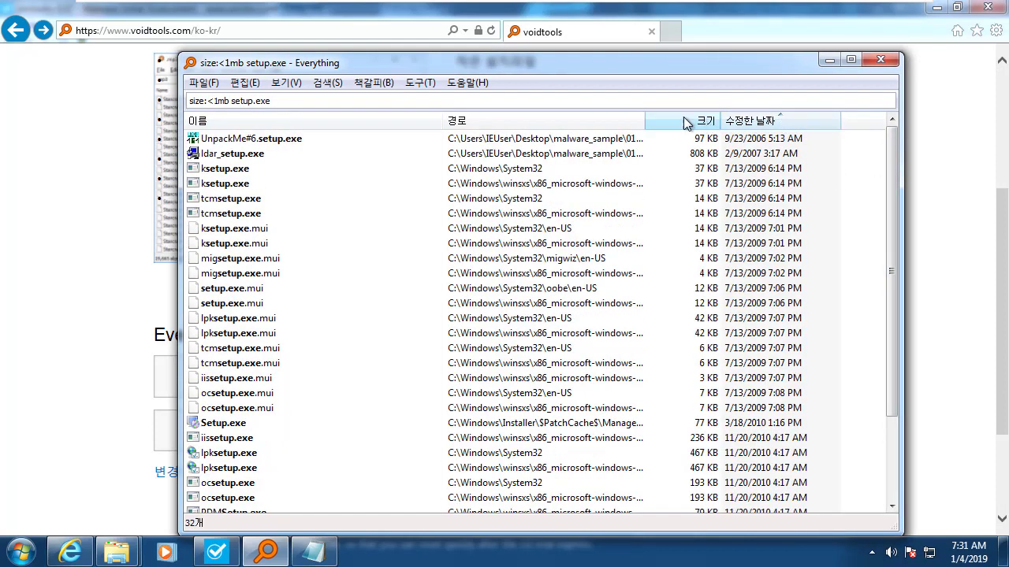
left_click(757, 121)
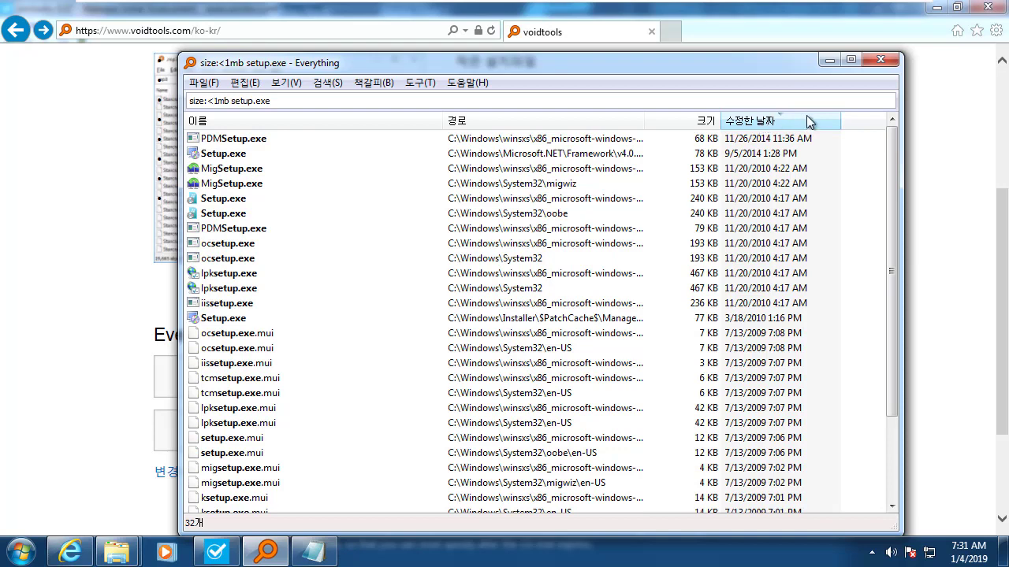
key("ctrl+a")
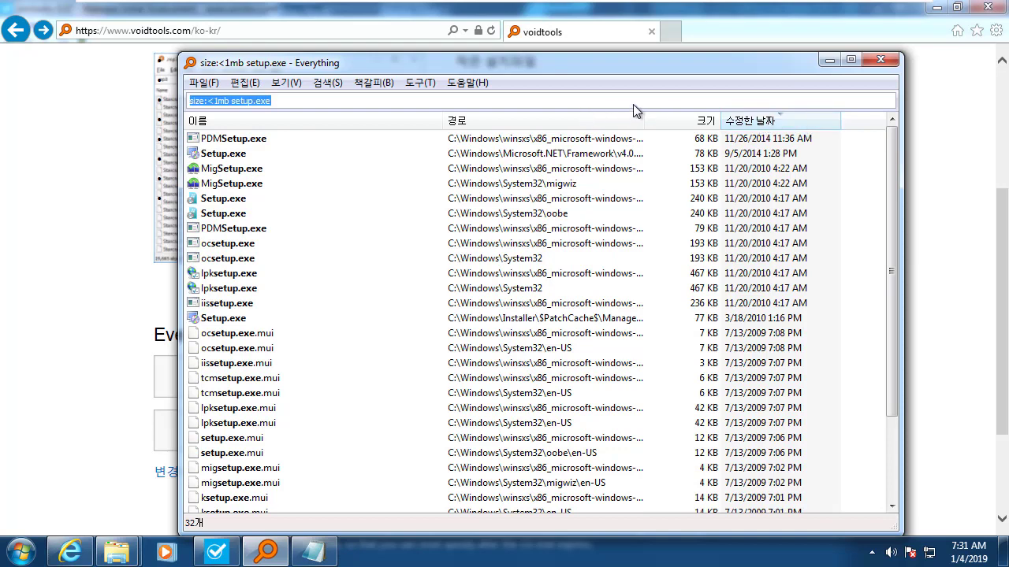
left_click_drag(568, 70, 599, 68)
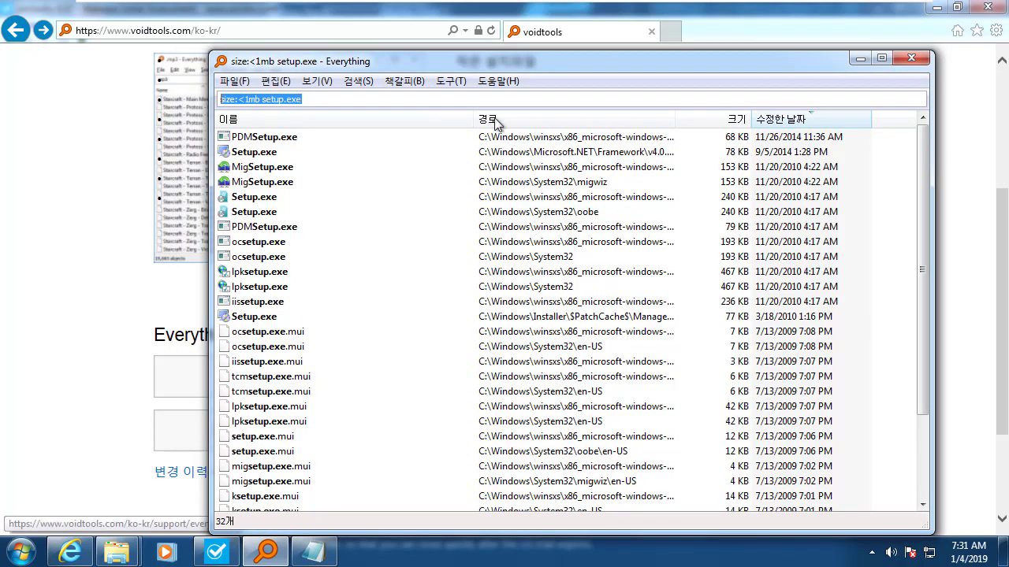
Replace the query with 'dm:2019-01-03' to list the 175 items modified that day.
key("BackSpace")
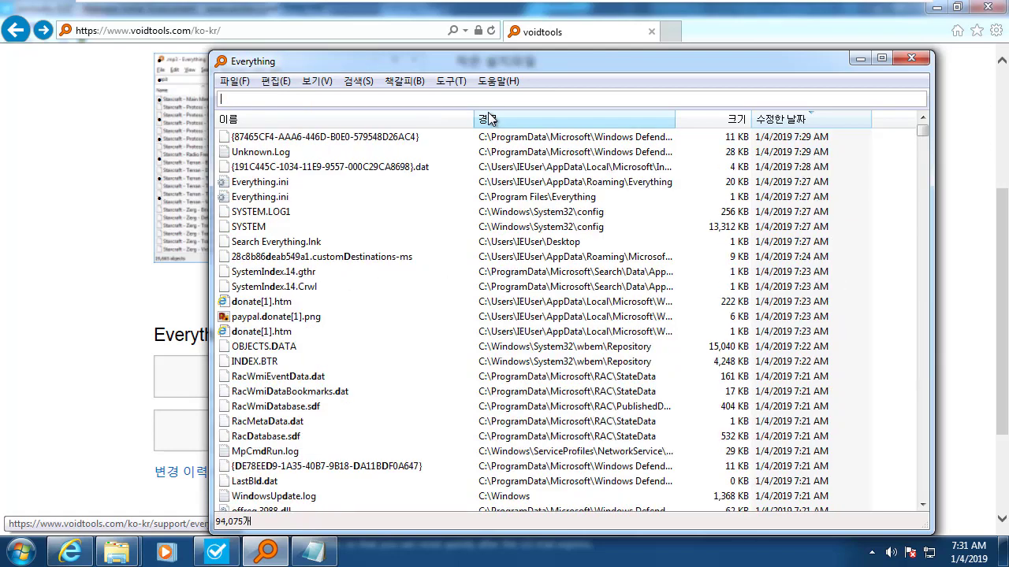
type("dm:")
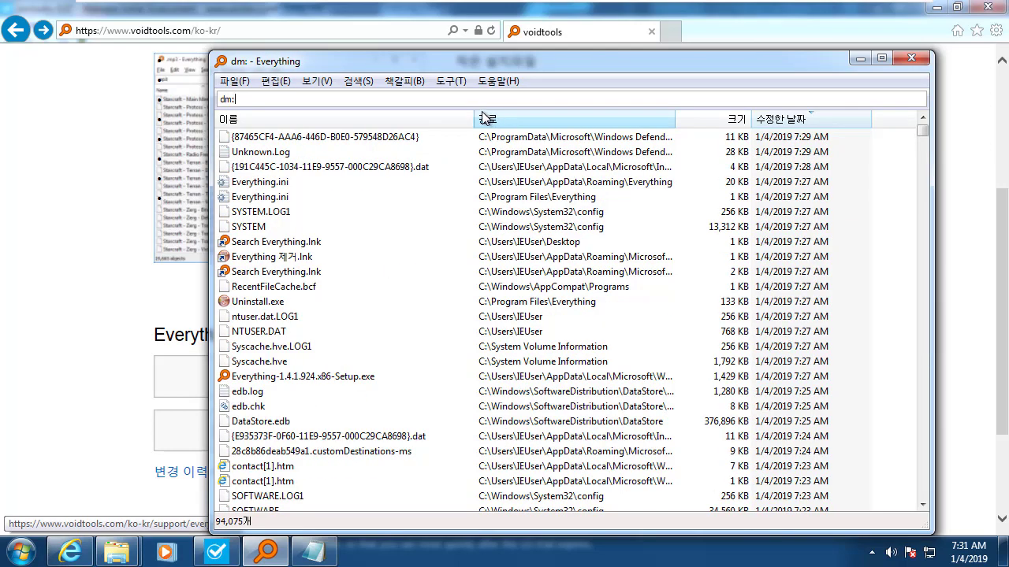
type("2018")
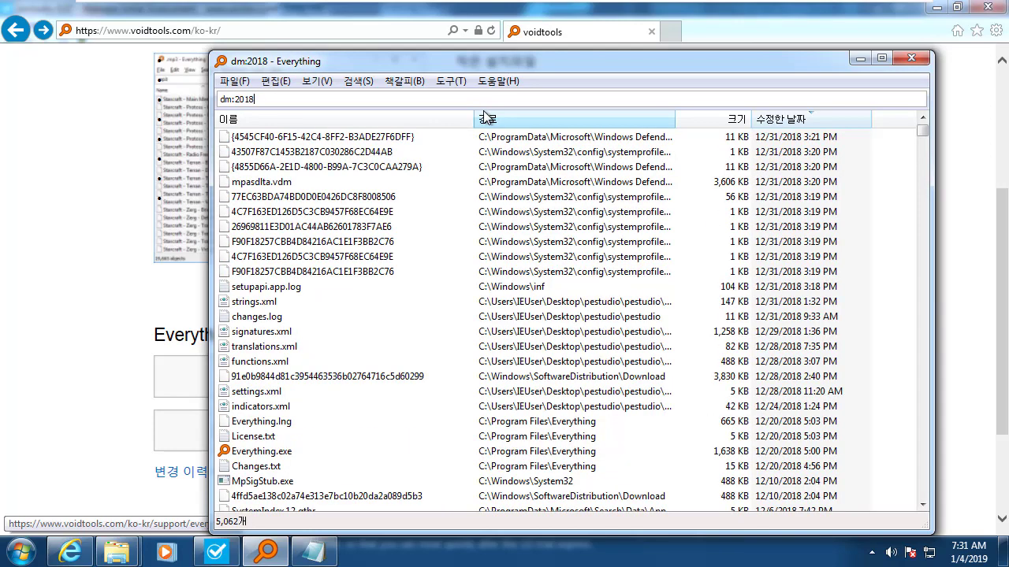
key("BackSpace")
type("9-01")
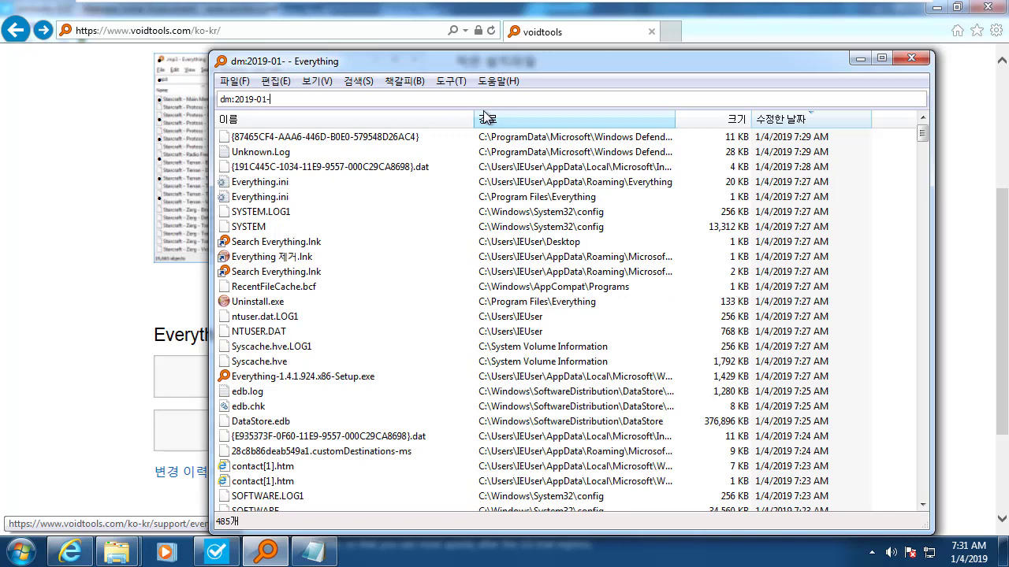
type("-03")
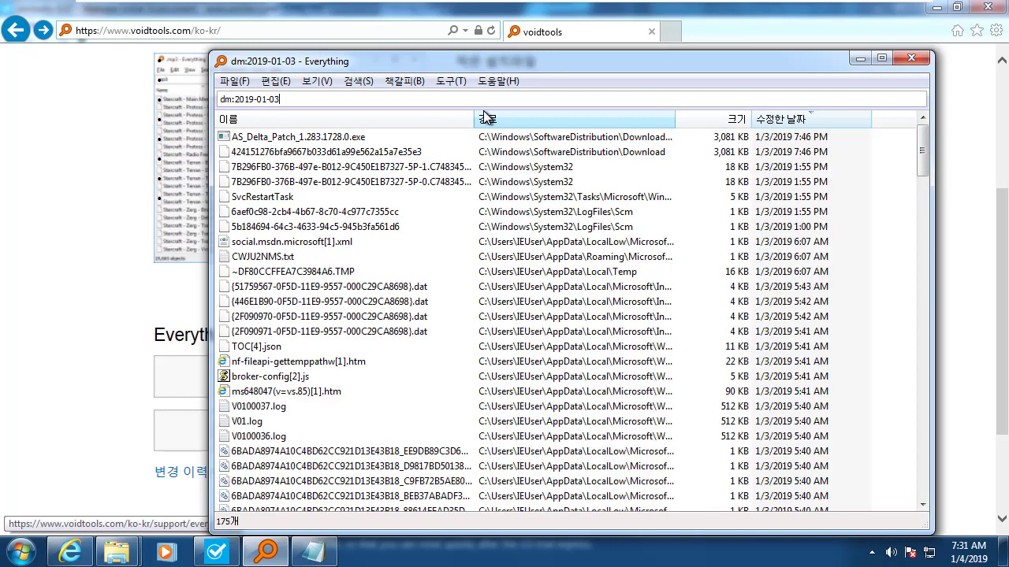
double_click(288, 102)
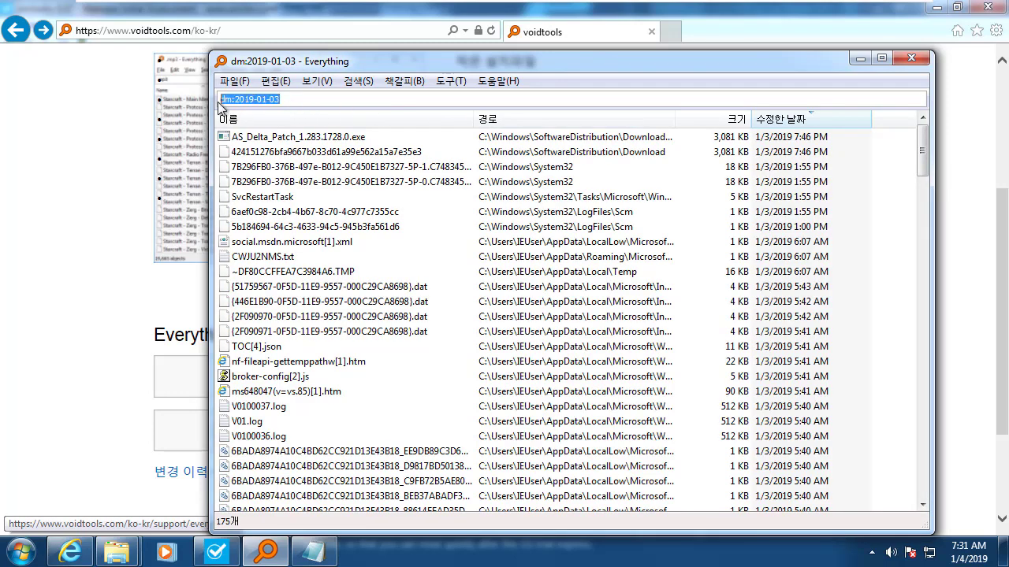
left_click(313, 100)
left_click_drag(920, 145, 942, 153)
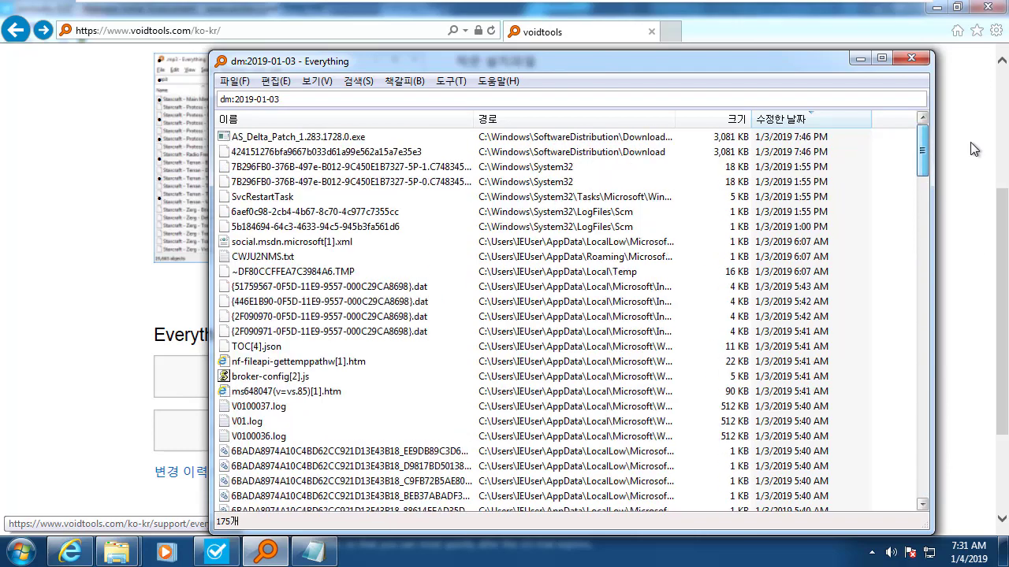
left_click(333, 103)
left_click_drag(264, 64, 291, 65)
left_click(117, 552)
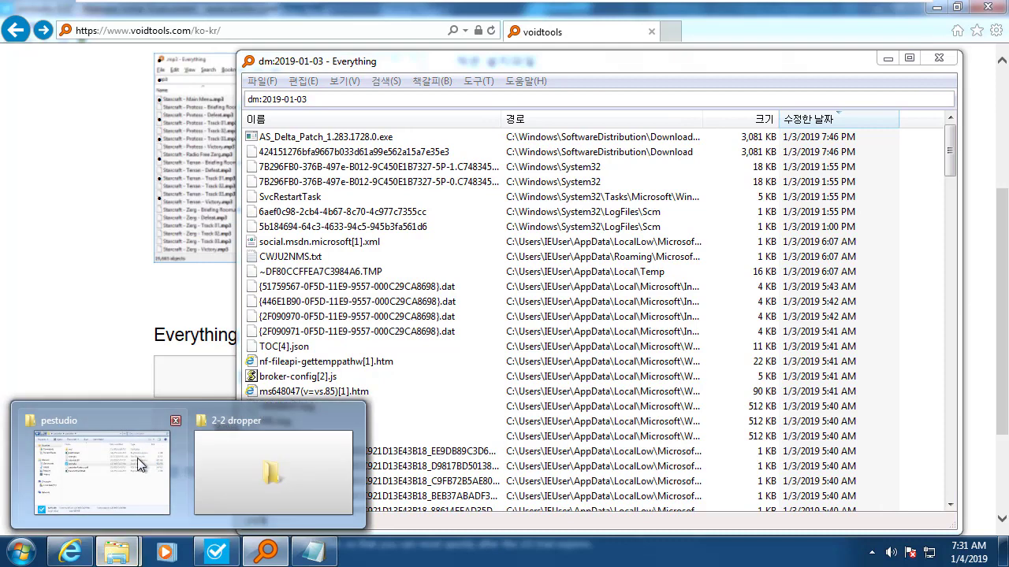
Search the 2-2 dropper folder for items modified on 1/2/2019, finding Release and Debug.
left_click(237, 481)
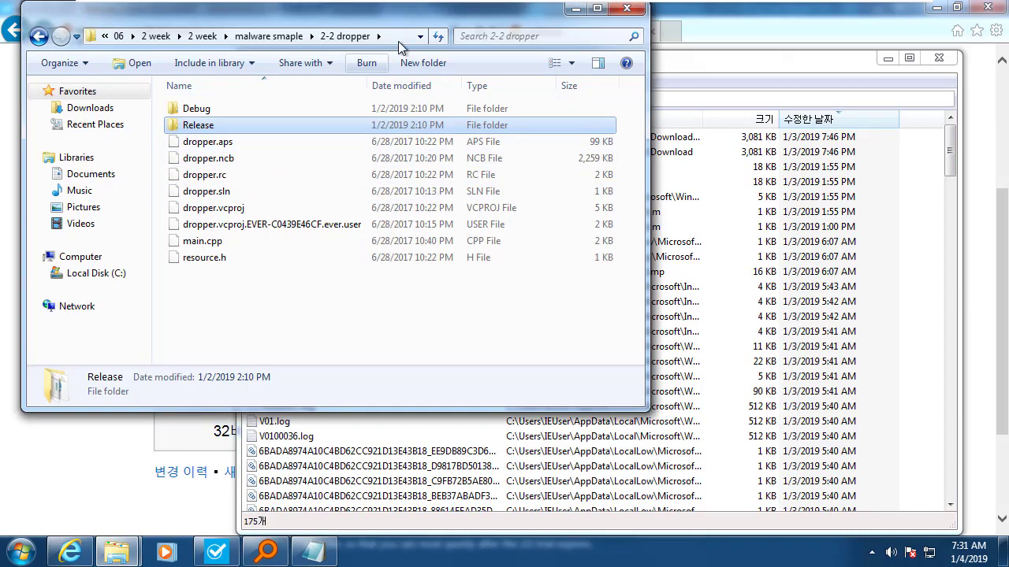
left_click_drag(456, 66, 535, 280)
left_click(615, 253)
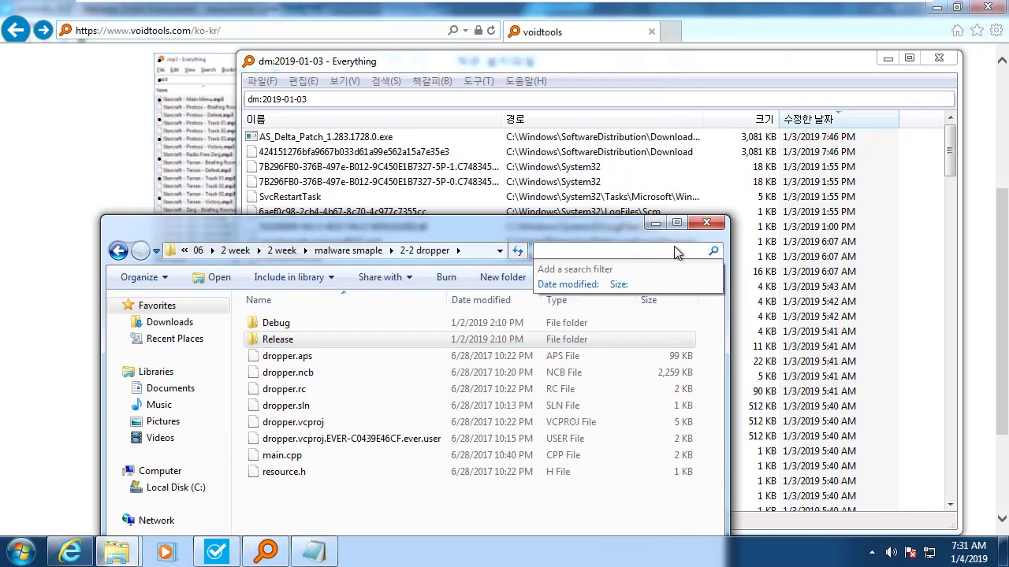
left_click(566, 285)
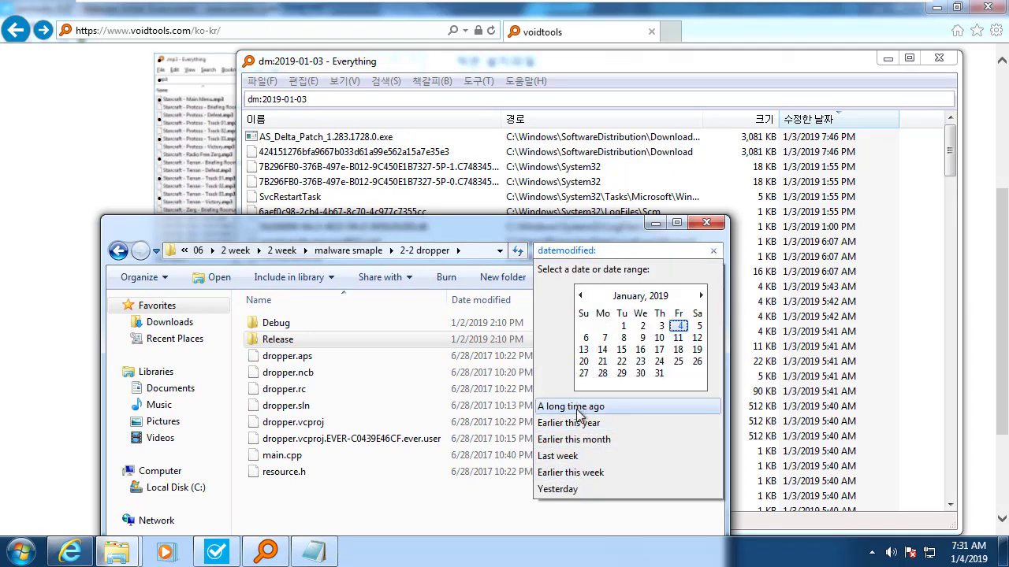
left_click(660, 325)
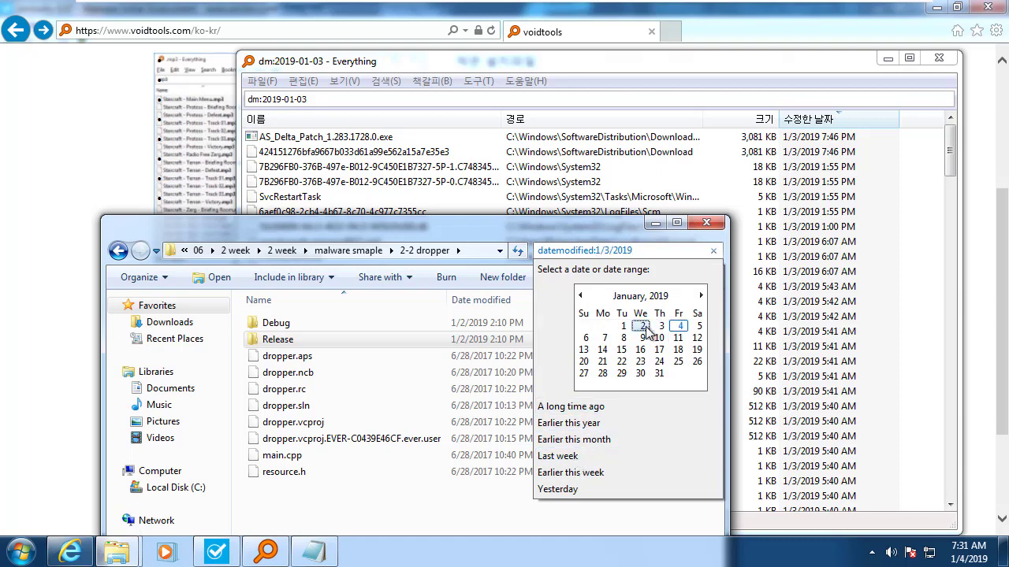
left_click(644, 325)
left_click(608, 250)
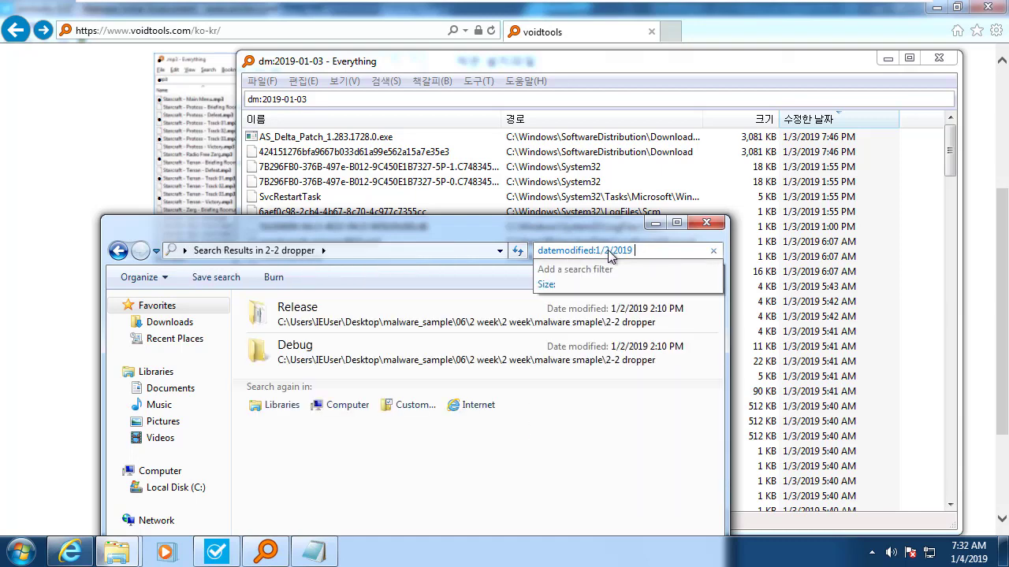
Minimize the folder window and select the date query back in Everything.
left_click_drag(628, 236, 585, 212)
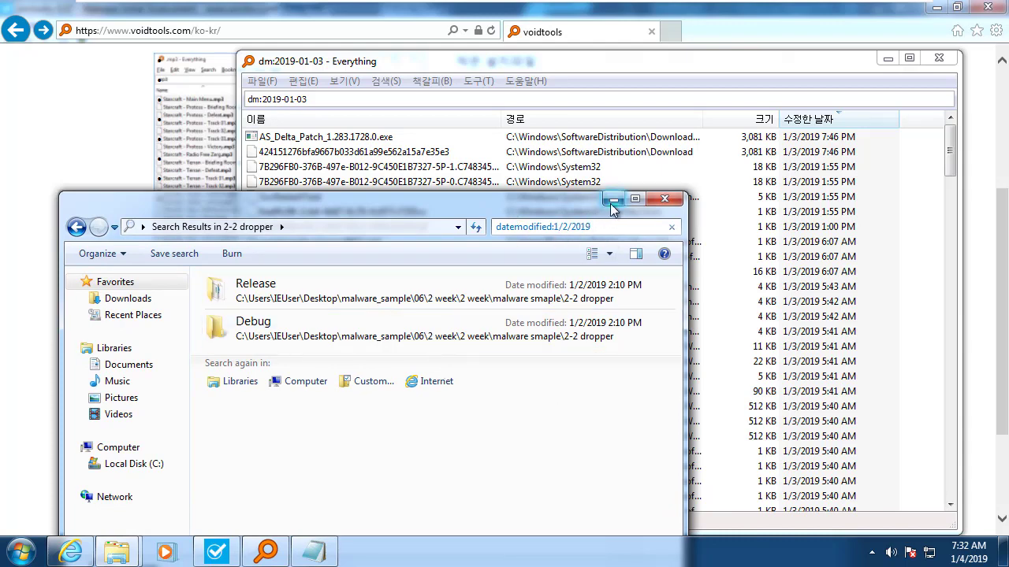
left_click(613, 200)
left_click_drag(338, 95, 133, 97)
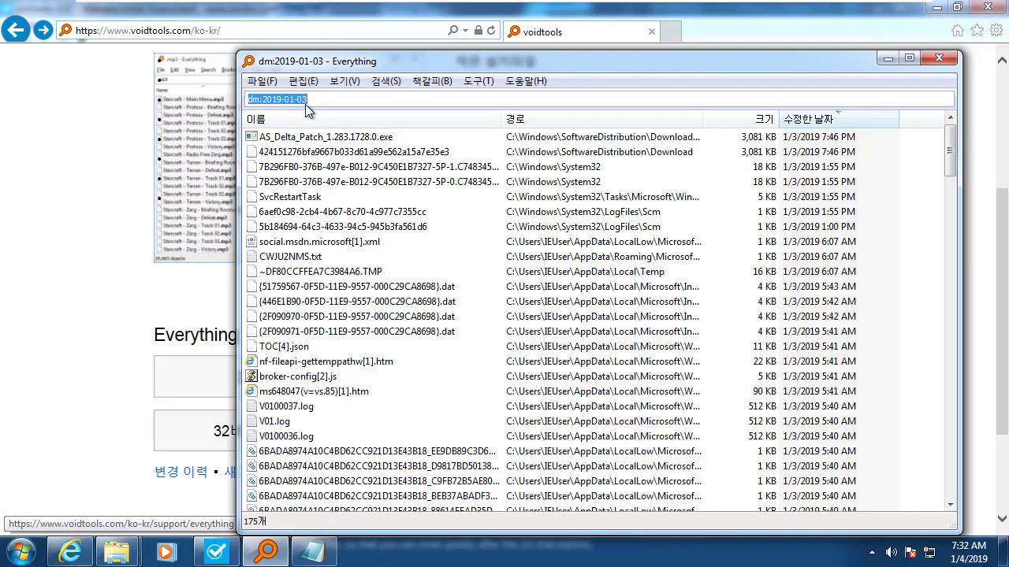
left_click(327, 99)
key("BackSpace")
type("4")
key("BackSpace")
type("5")
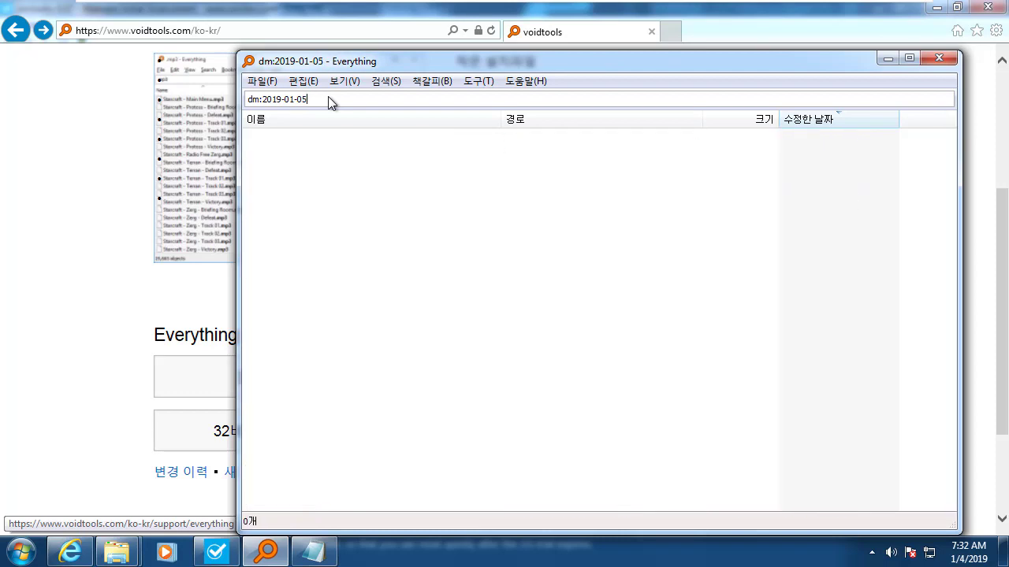
key("BackSpace")
type("4")
key("BackSpace")
type("3-")
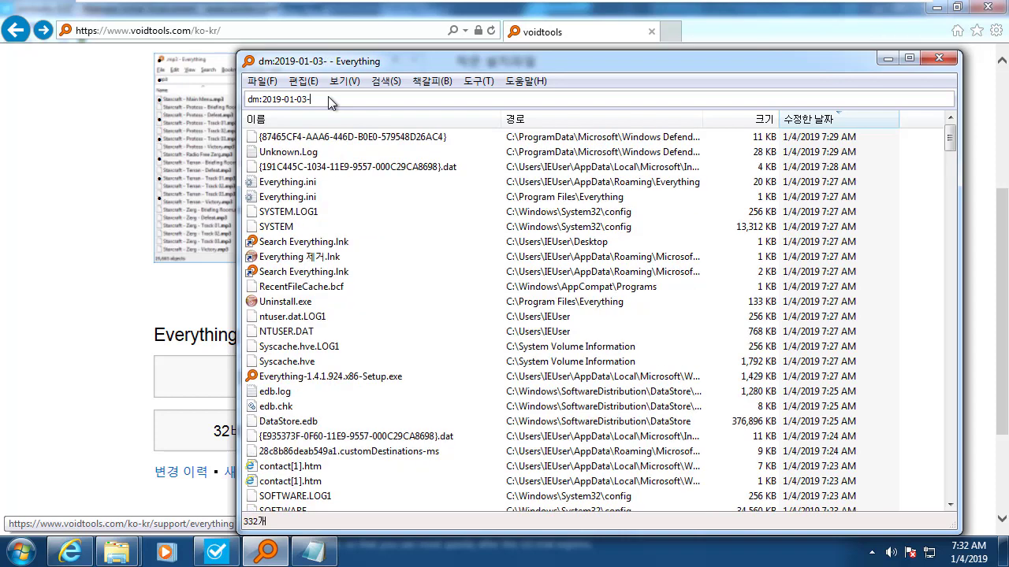
type("2018")
key("BackSpace")
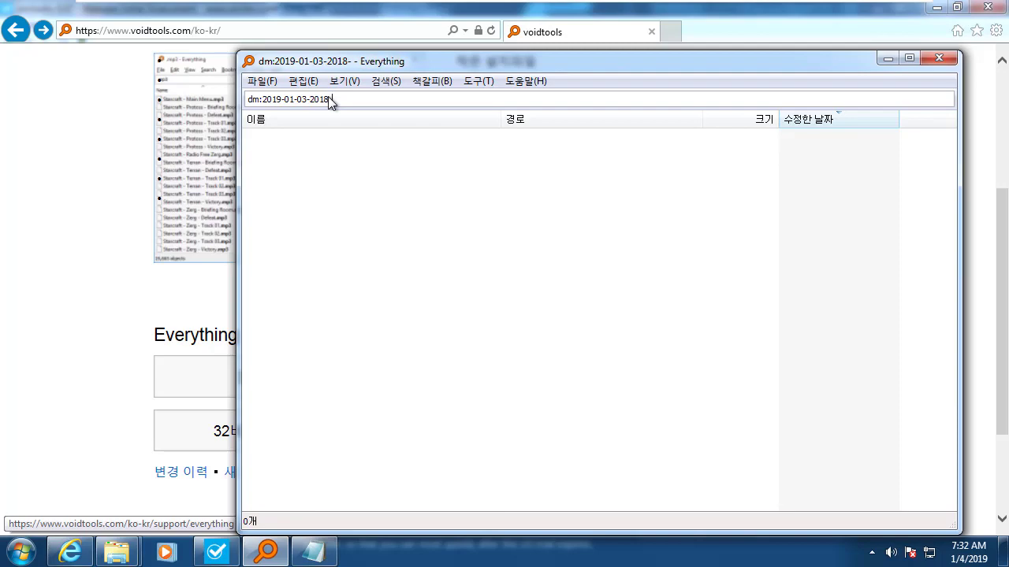
type("9-01-")
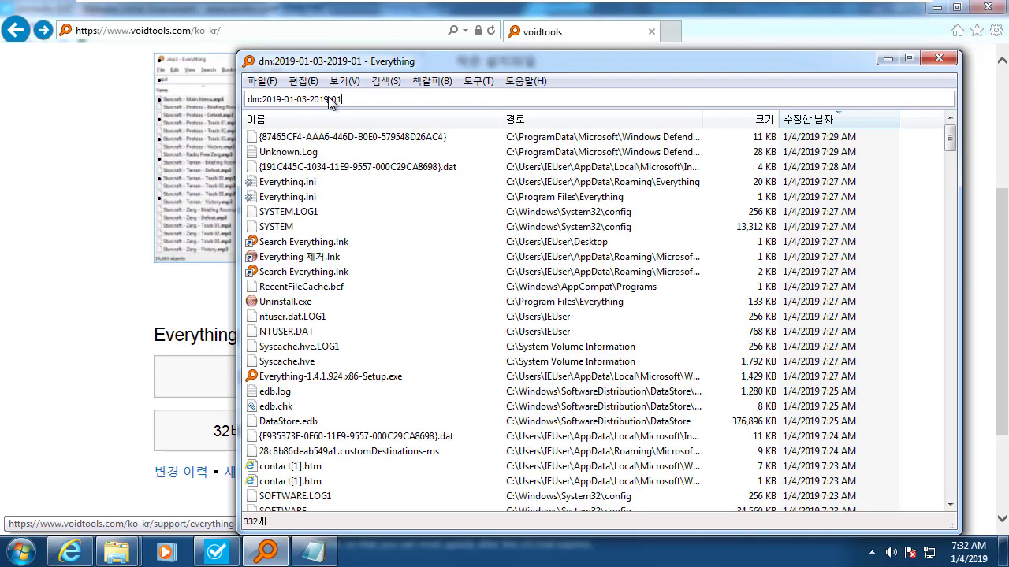
type("0")
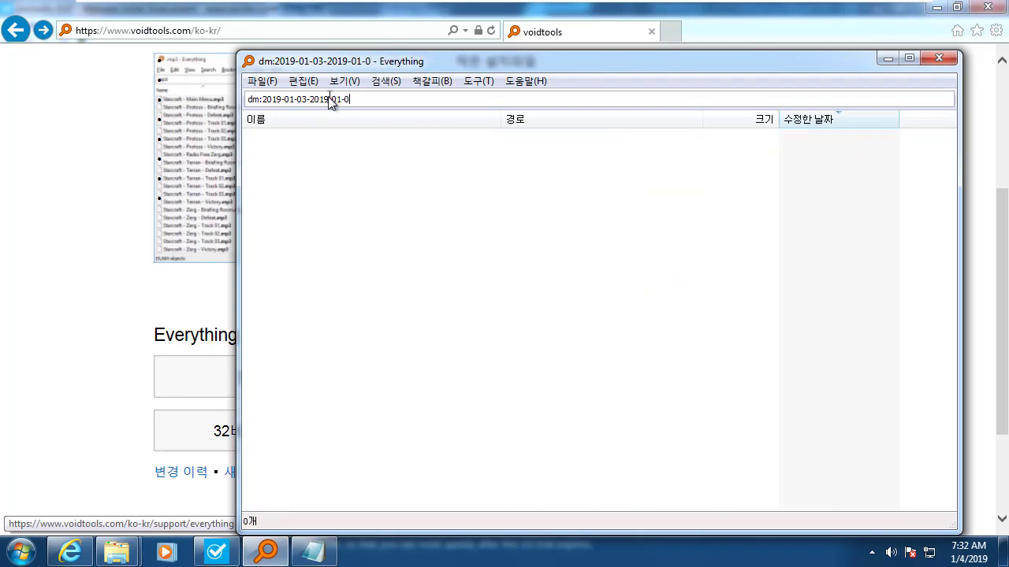
type("4")
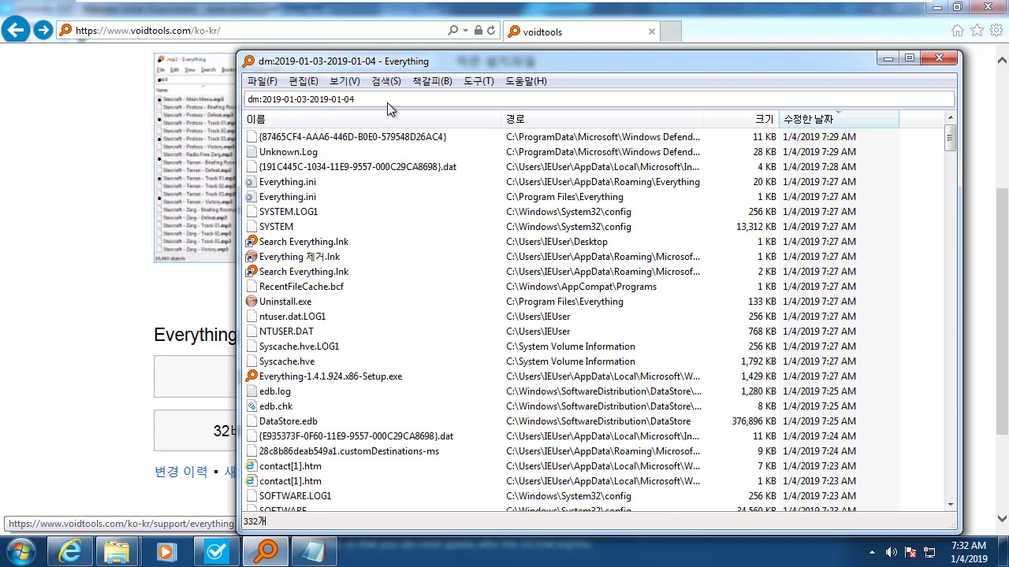
Select the date range query and highlight its dm keyword for replacement.
left_click_drag(387, 103, 202, 103)
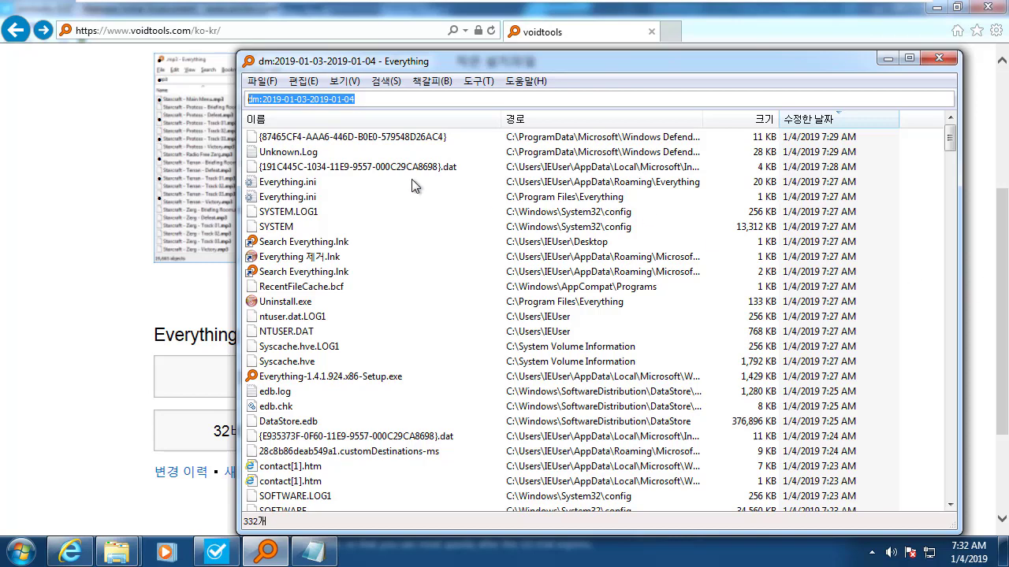
left_click(266, 103)
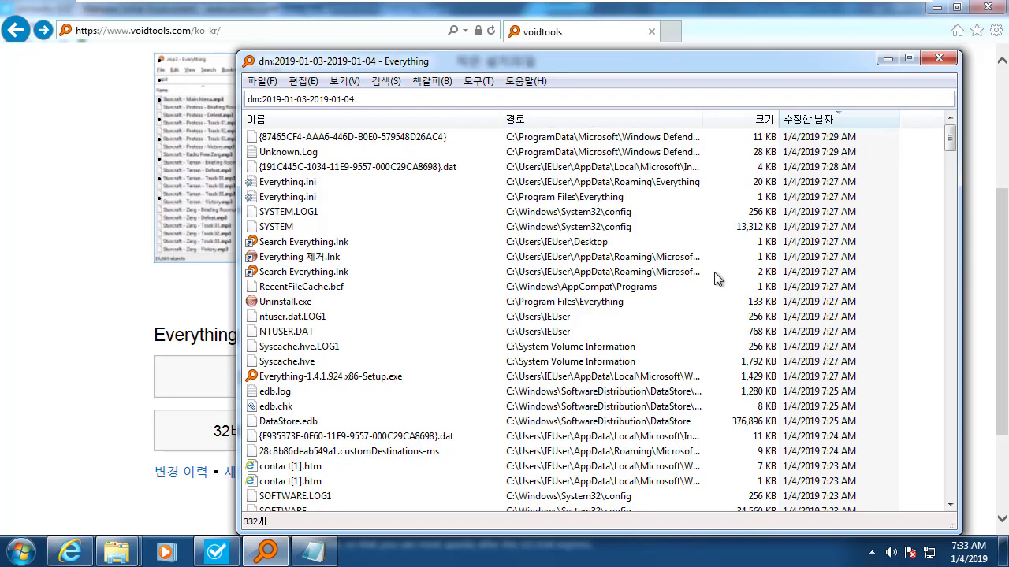
double_click(263, 101)
type("dc")
left_click(375, 105)
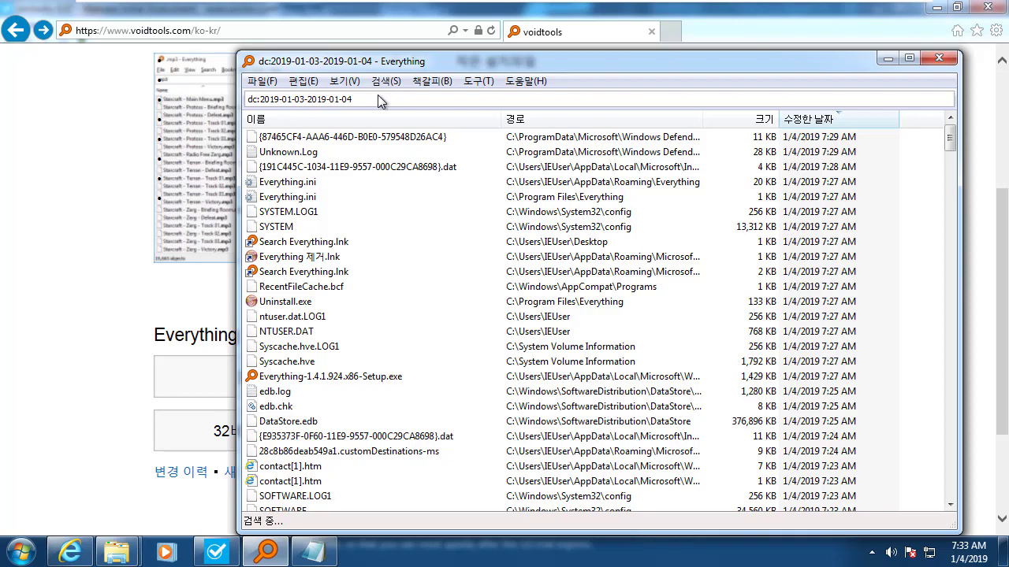
left_click(377, 94)
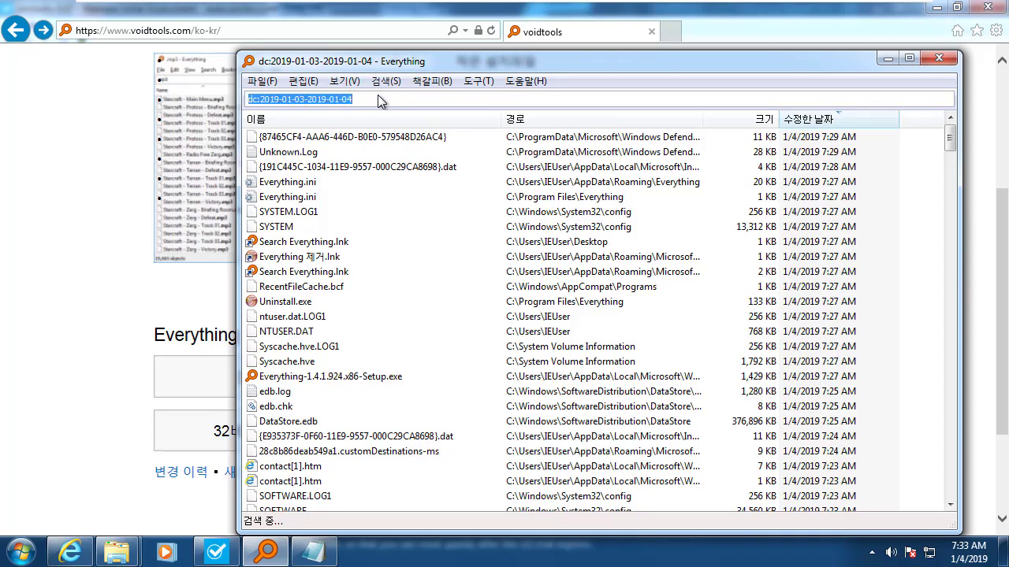
left_click(378, 94)
left_click_drag(307, 100, 414, 97)
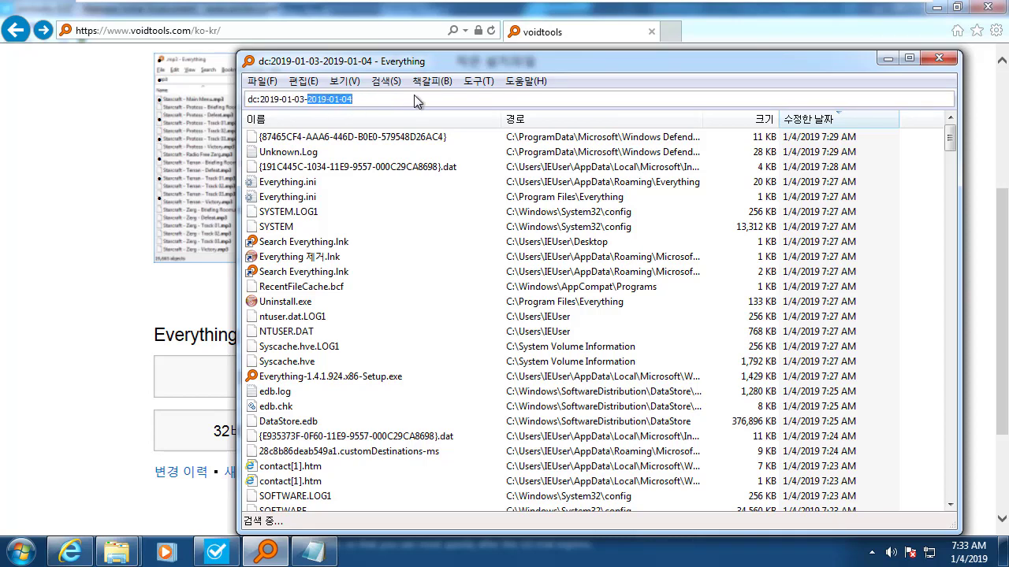
key("BackSpace")
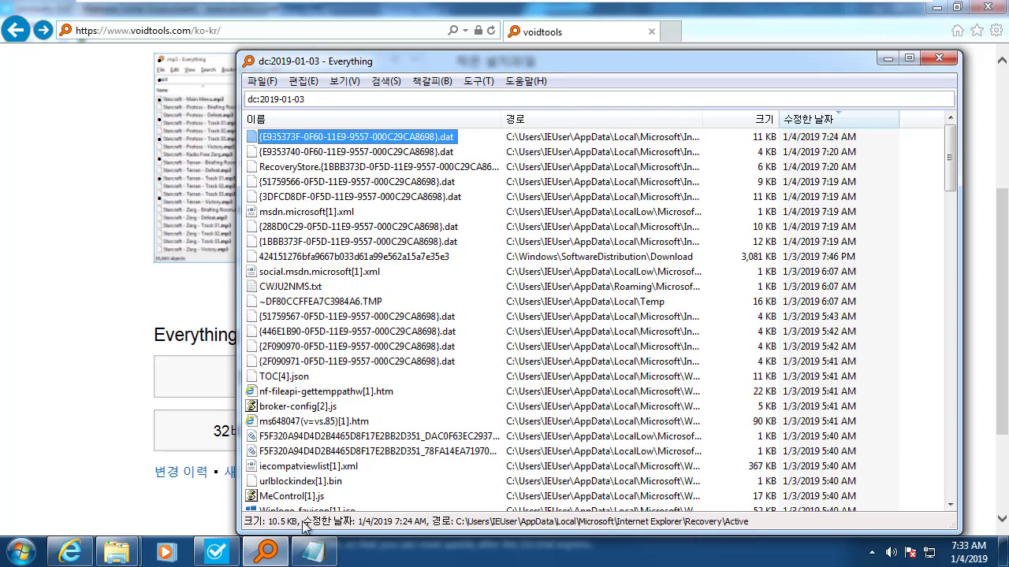
left_click(355, 98)
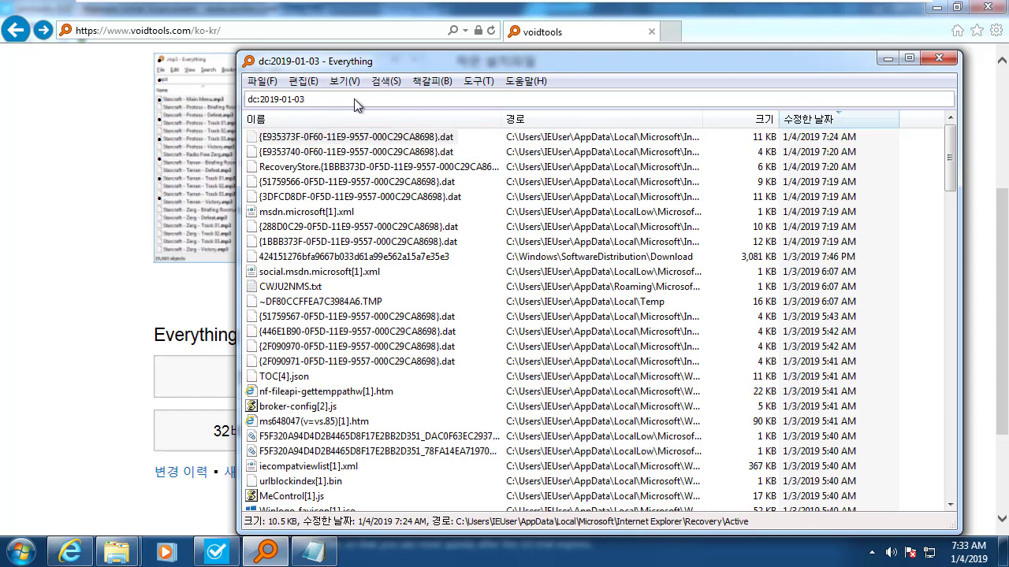
key("Down")
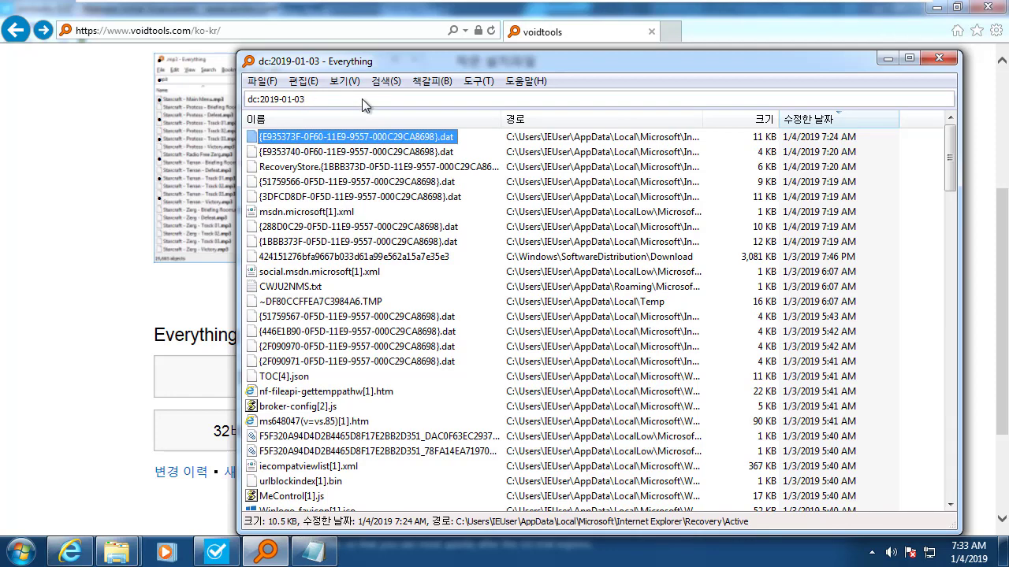
left_click(385, 103)
left_click(385, 103)
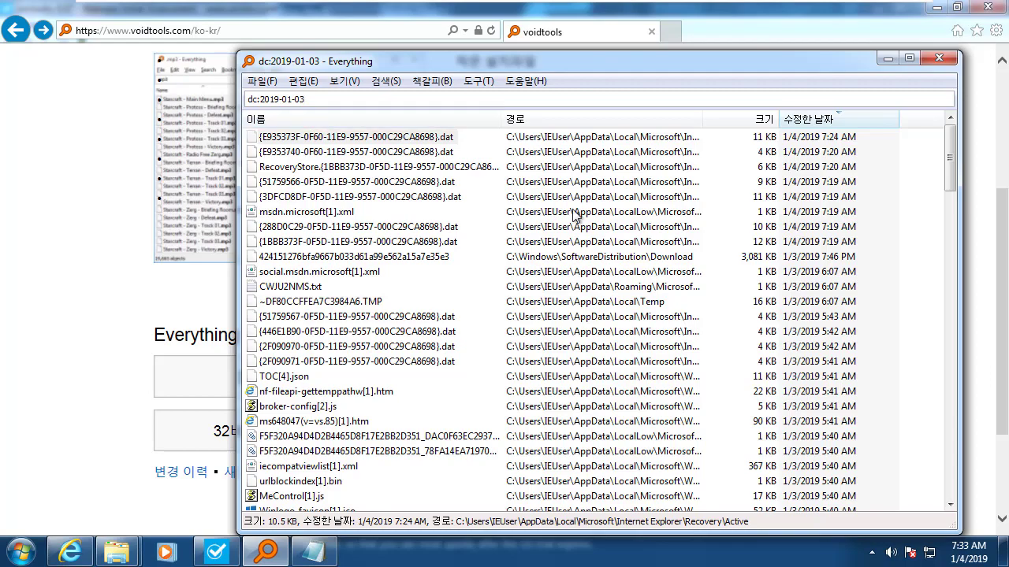
scroll(573, 215, "down", 15)
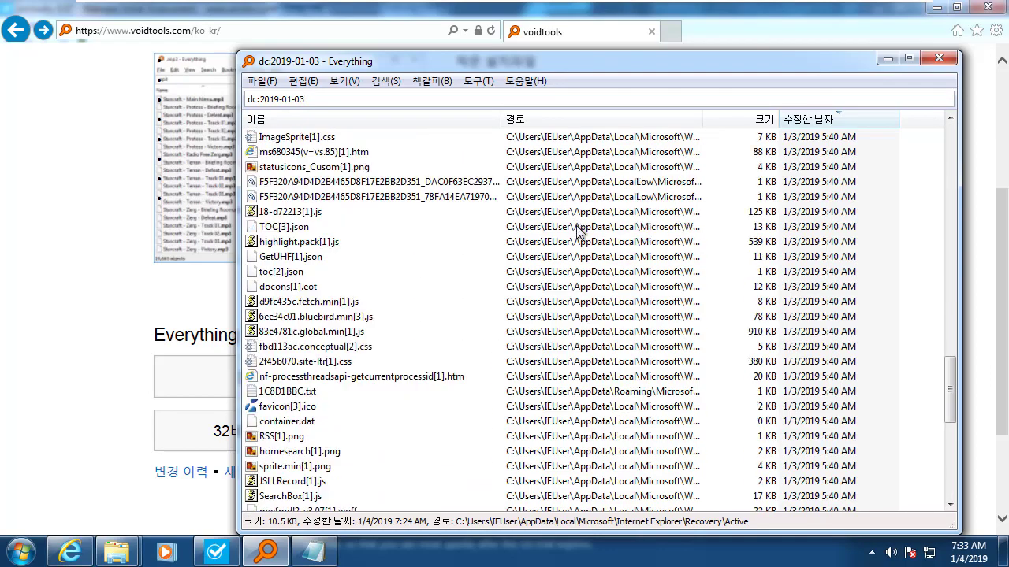
scroll(578, 231, "down", 6)
scroll(577, 242, "down", 2)
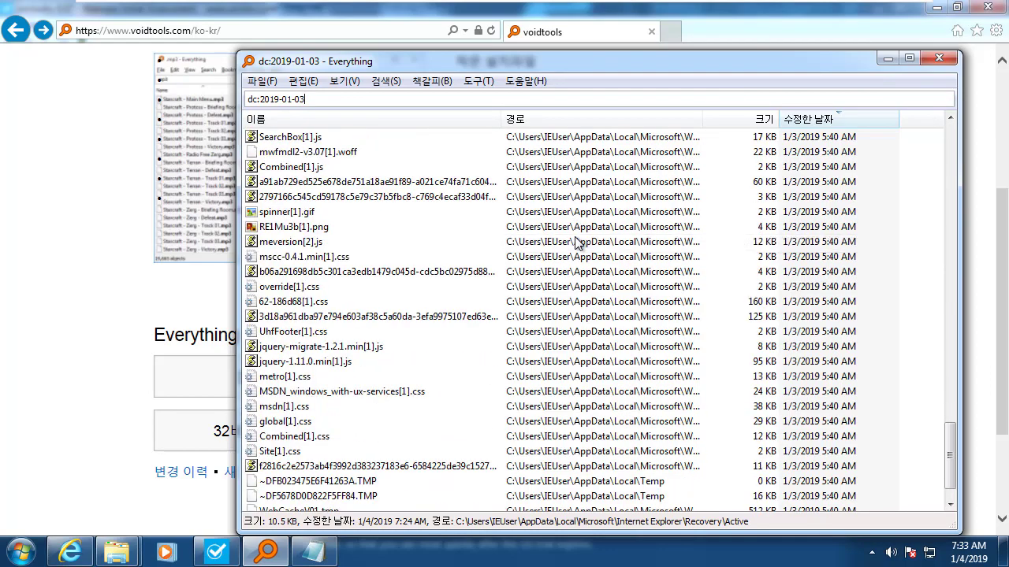
scroll(400, 323, "down", 1)
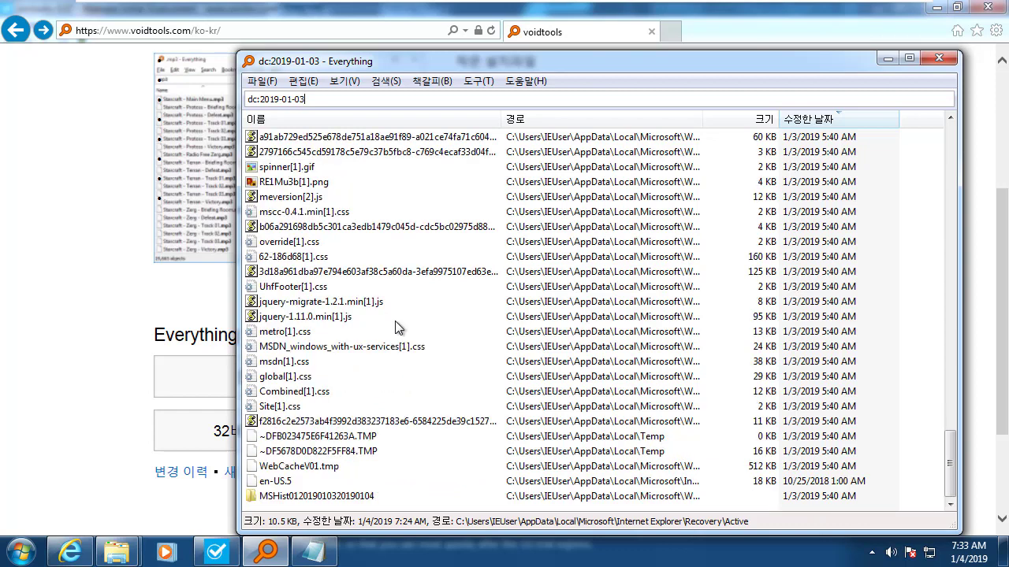
scroll(398, 327, "up", 7)
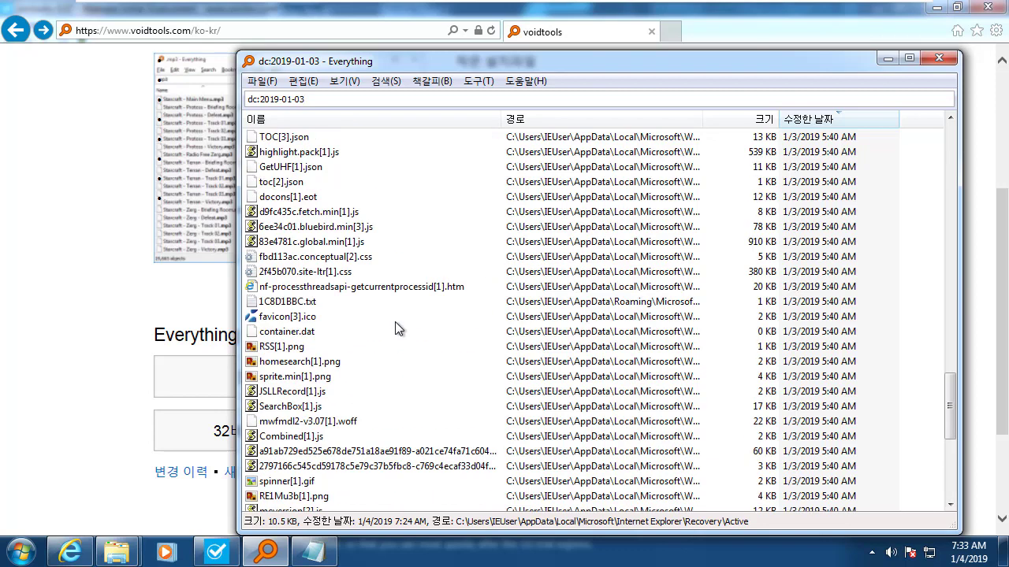
left_click(285, 100)
left_click(365, 102)
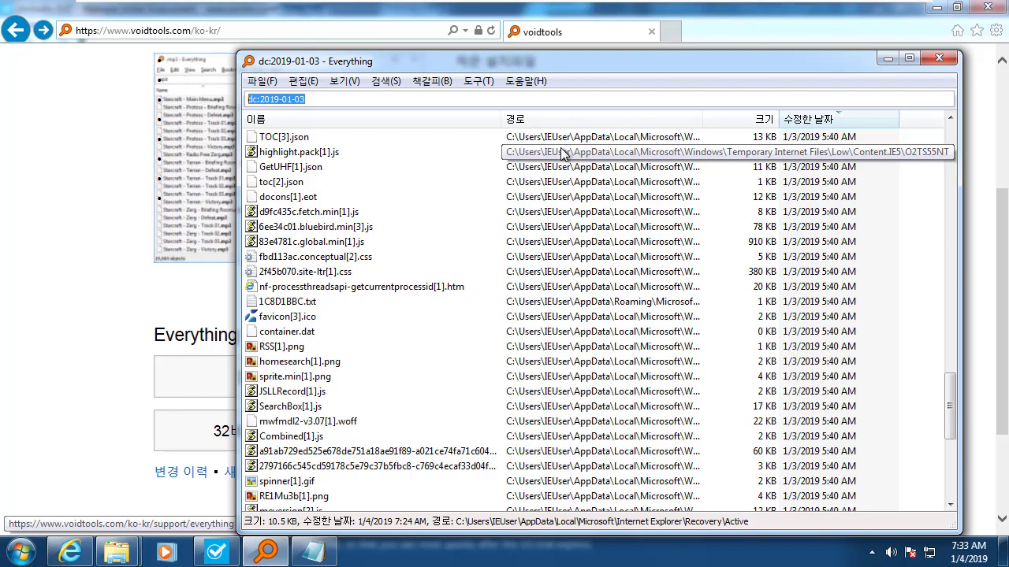
Search file contents with the query content:setup.exe, then place the caret at the query's end.
type("content")
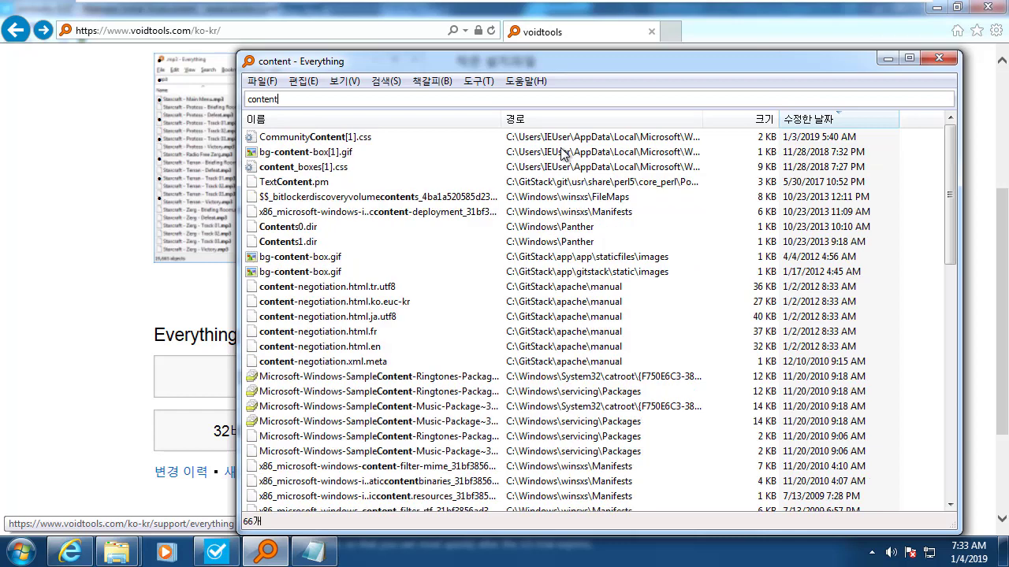
type(":setup.exe")
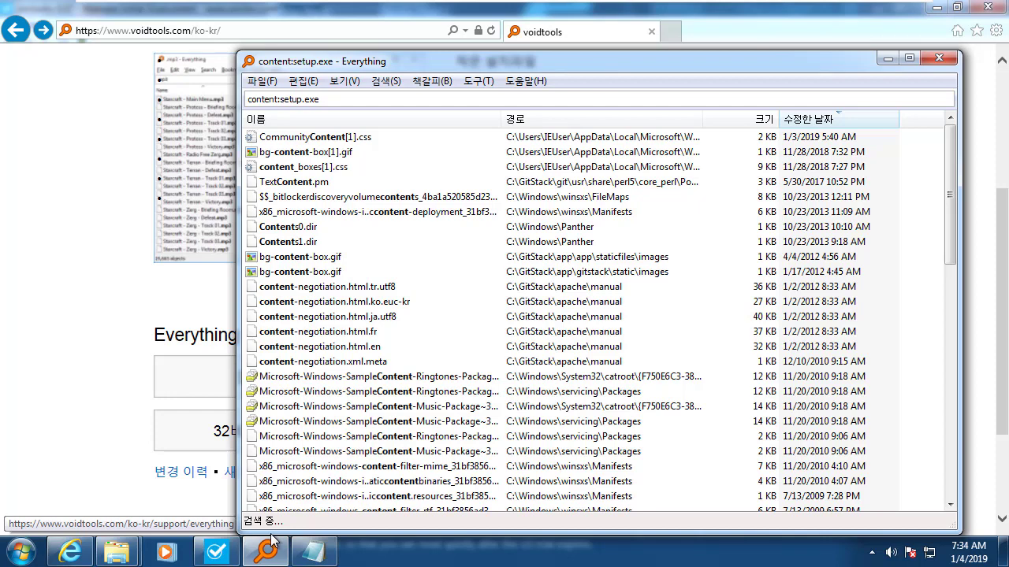
left_click(349, 105)
left_click(370, 103)
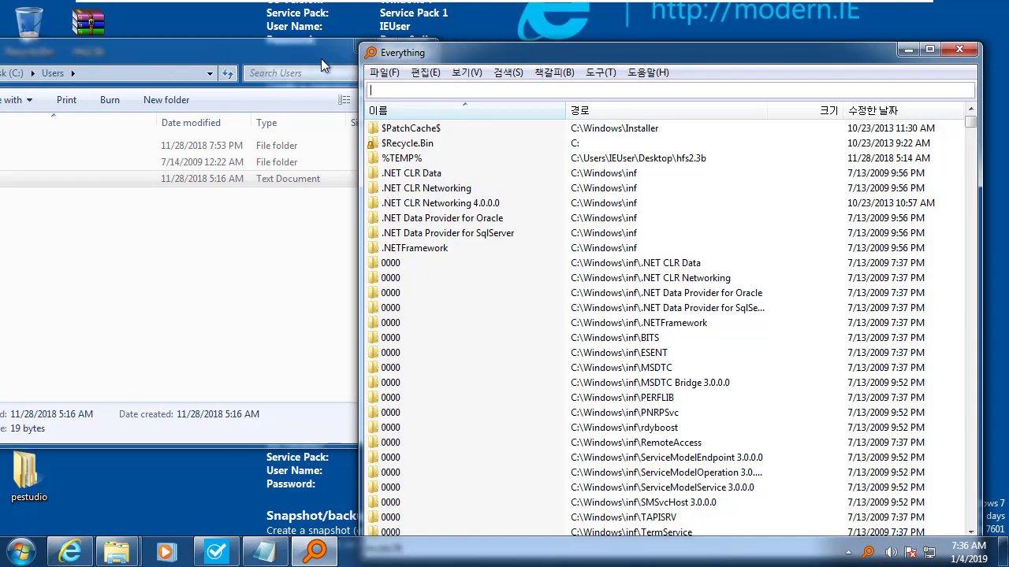
Rearrange the windows and search 'C:\Users\ content:metasploit' in Everything.
left_click_drag(322, 52, 513, 131)
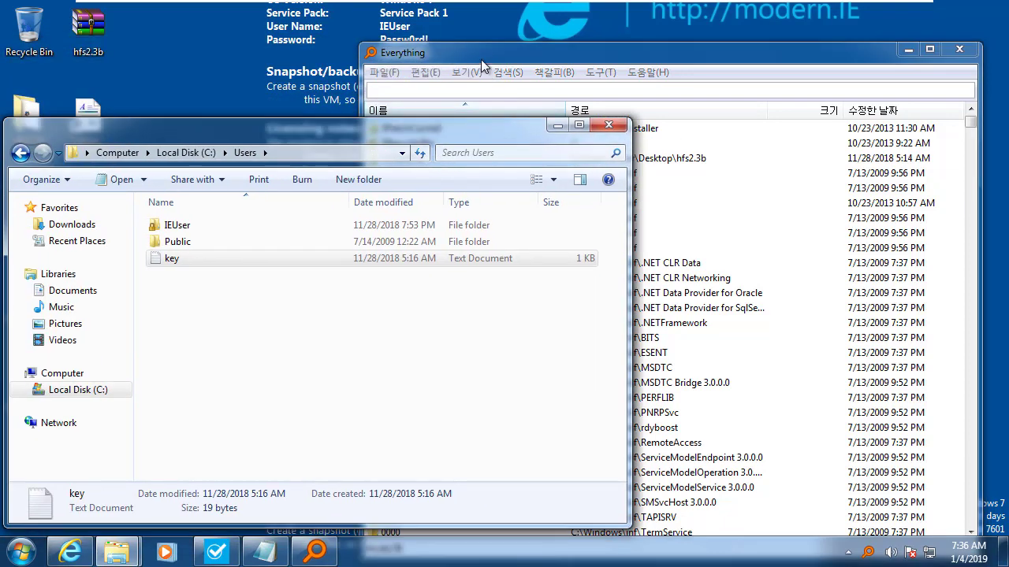
left_click_drag(491, 60, 448, 58)
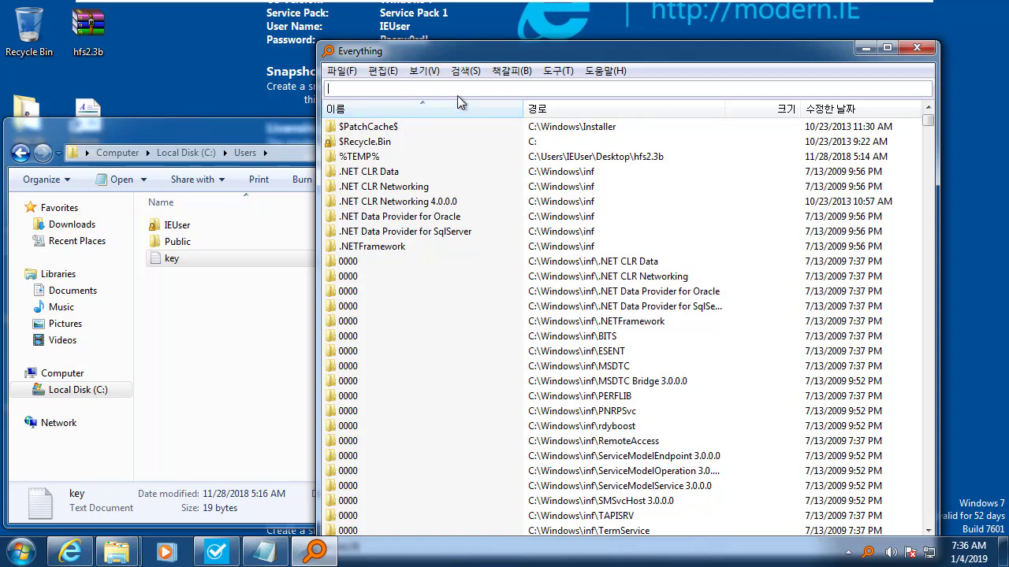
type("C:\\Users")
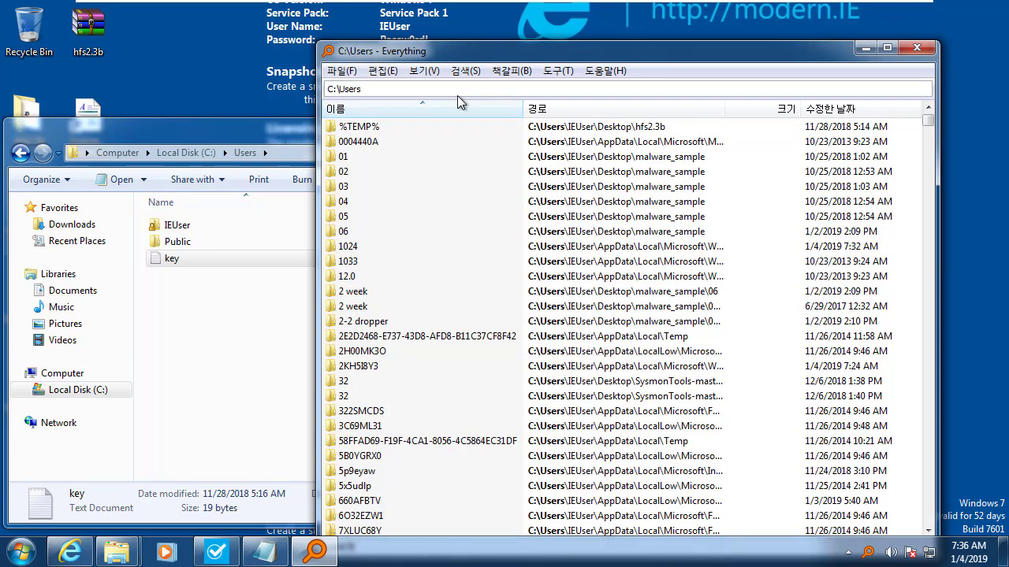
type("\\")
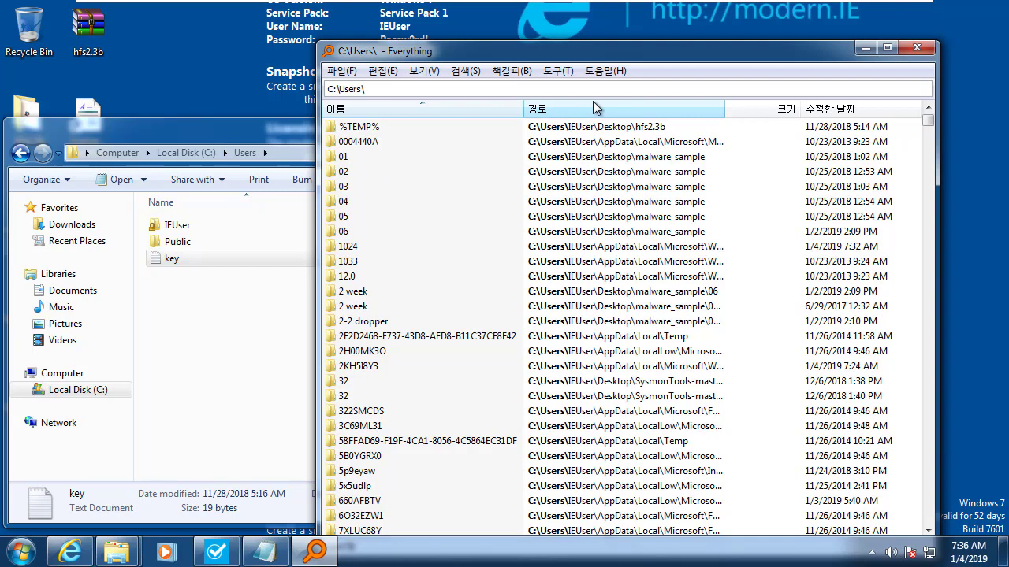
type("conten")
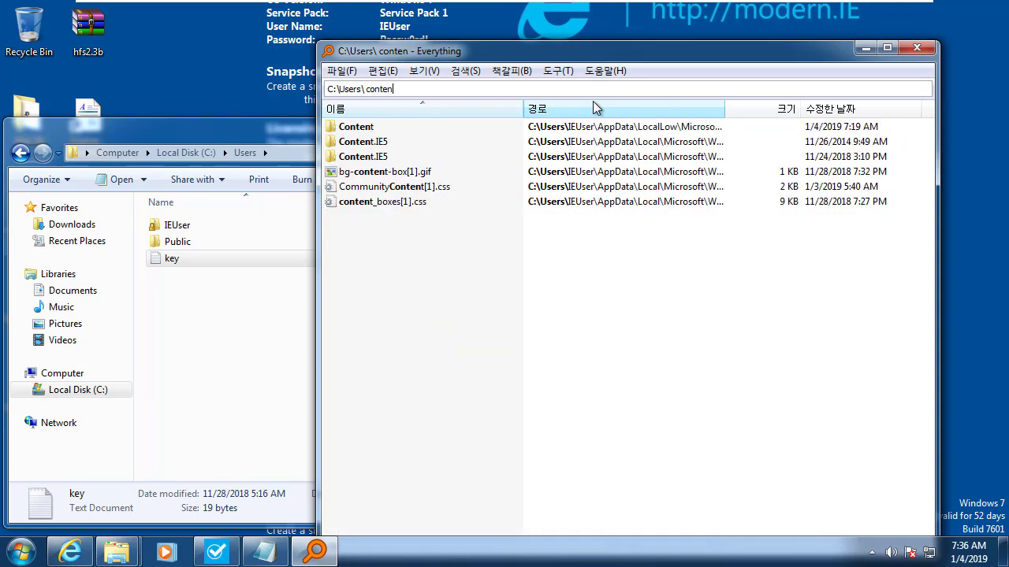
type("t:met")
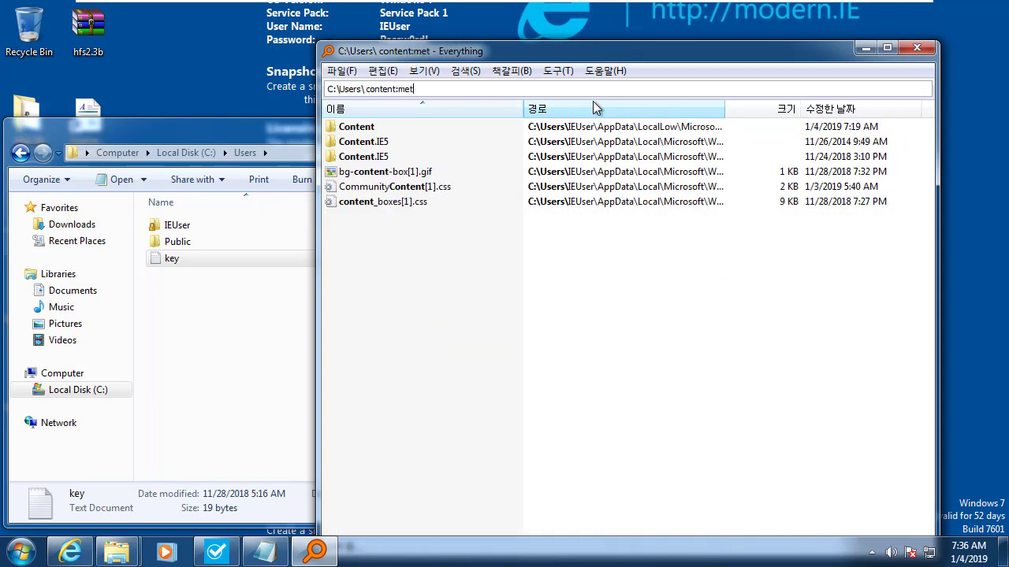
type("asploit")
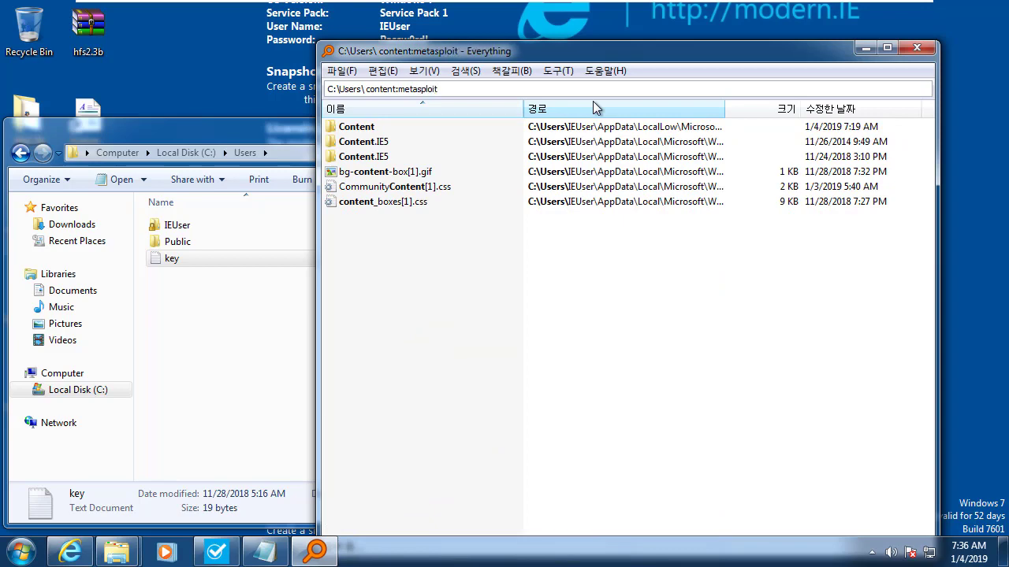
mouse_move(519, 59)
left_mouse_down()
mouse_move(516, 17)
mouse_move(527, 36)
mouse_move(523, 25)
mouse_move(559, 32)
left_mouse_up()
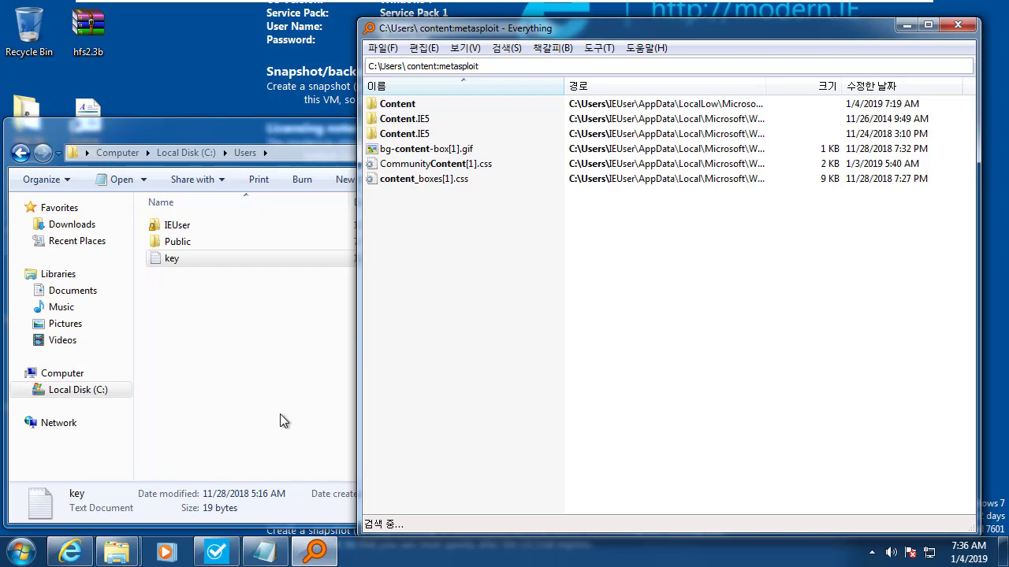
left_click(425, 125)
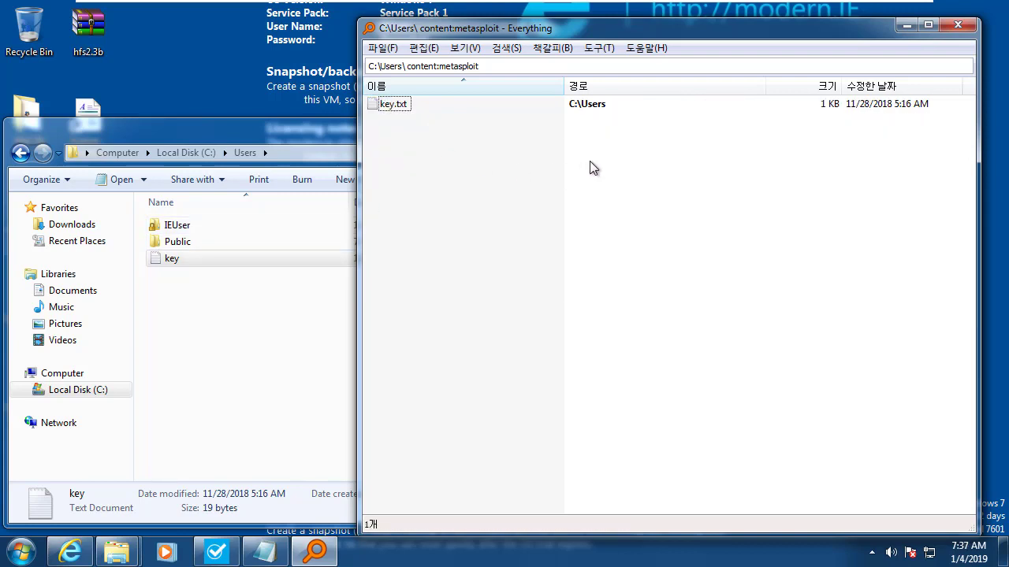
left_click_drag(462, 30, 475, 46)
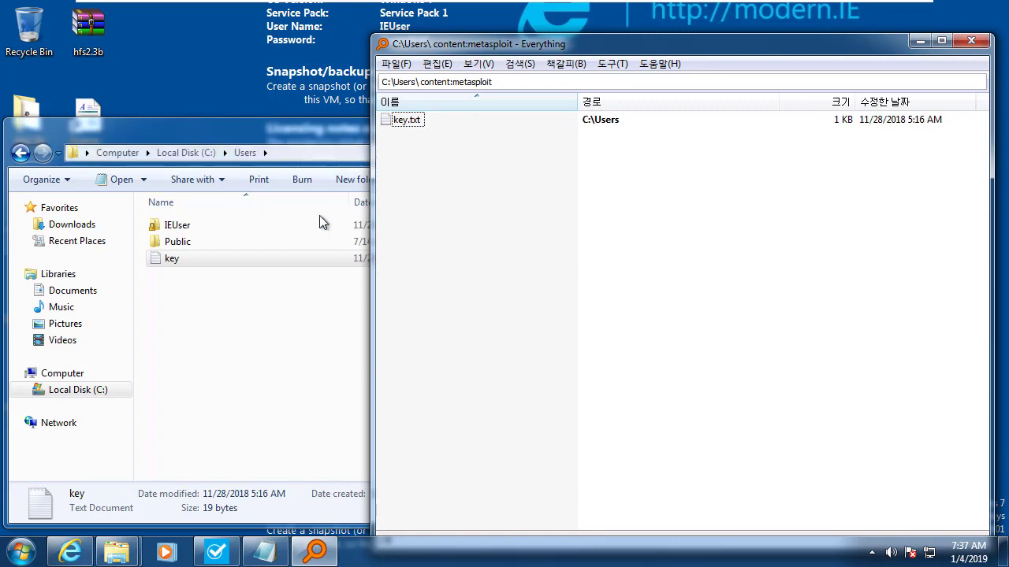
double_click(407, 120)
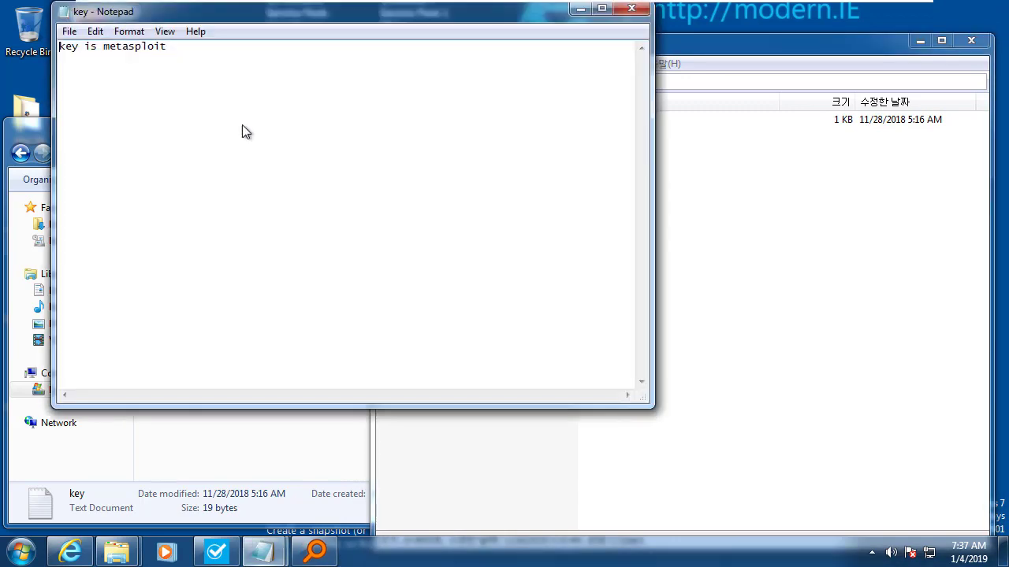
key("ctrl+a")
left_click(574, 54)
left_click(632, 11)
left_click(494, 203)
left_click(512, 77)
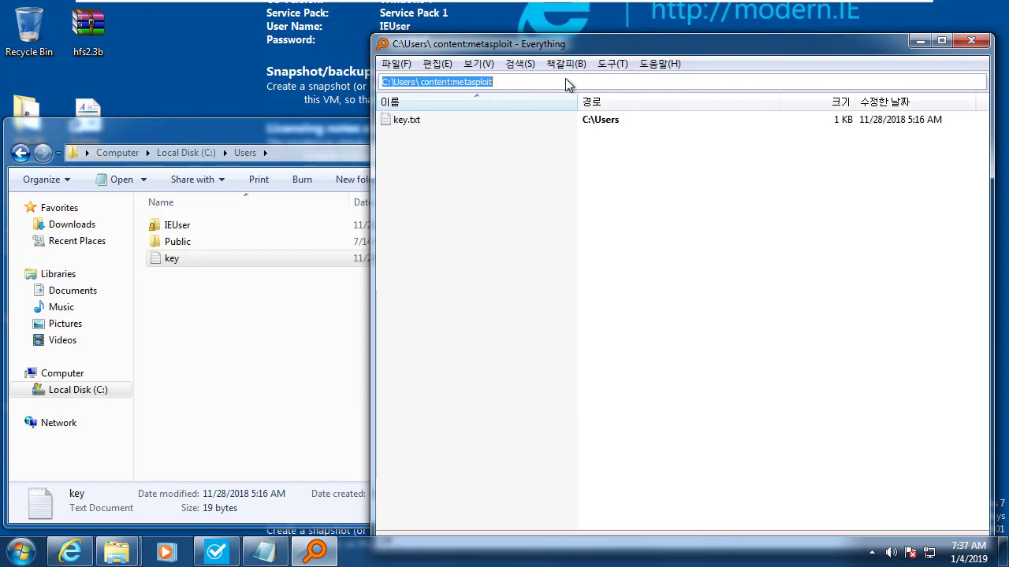
left_click(565, 79)
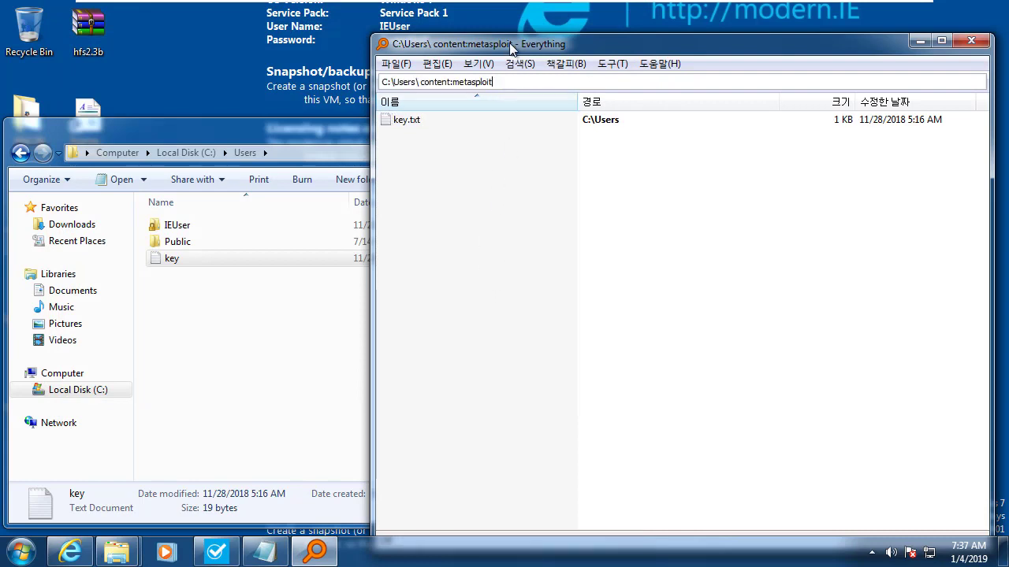
mouse_move(516, 38)
left_mouse_down()
mouse_move(519, 88)
mouse_move(539, 92)
mouse_move(523, 44)
left_mouse_up()
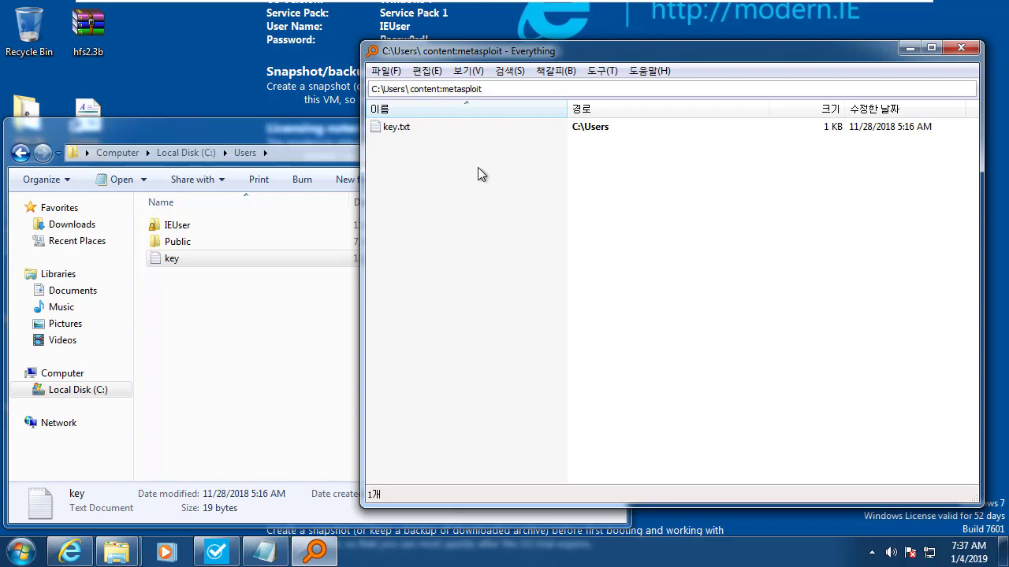
triple_click(394, 93)
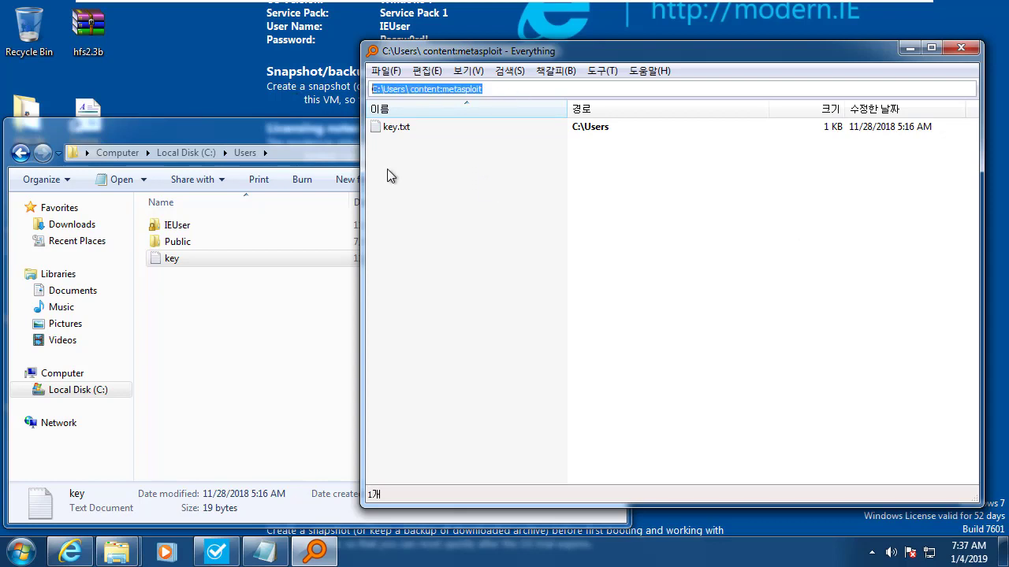
left_click(425, 183)
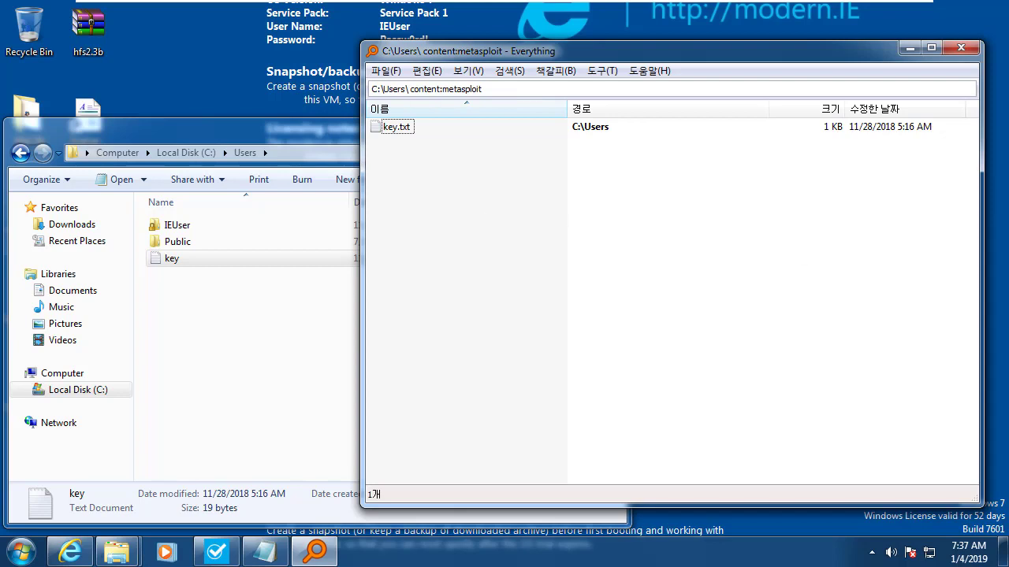